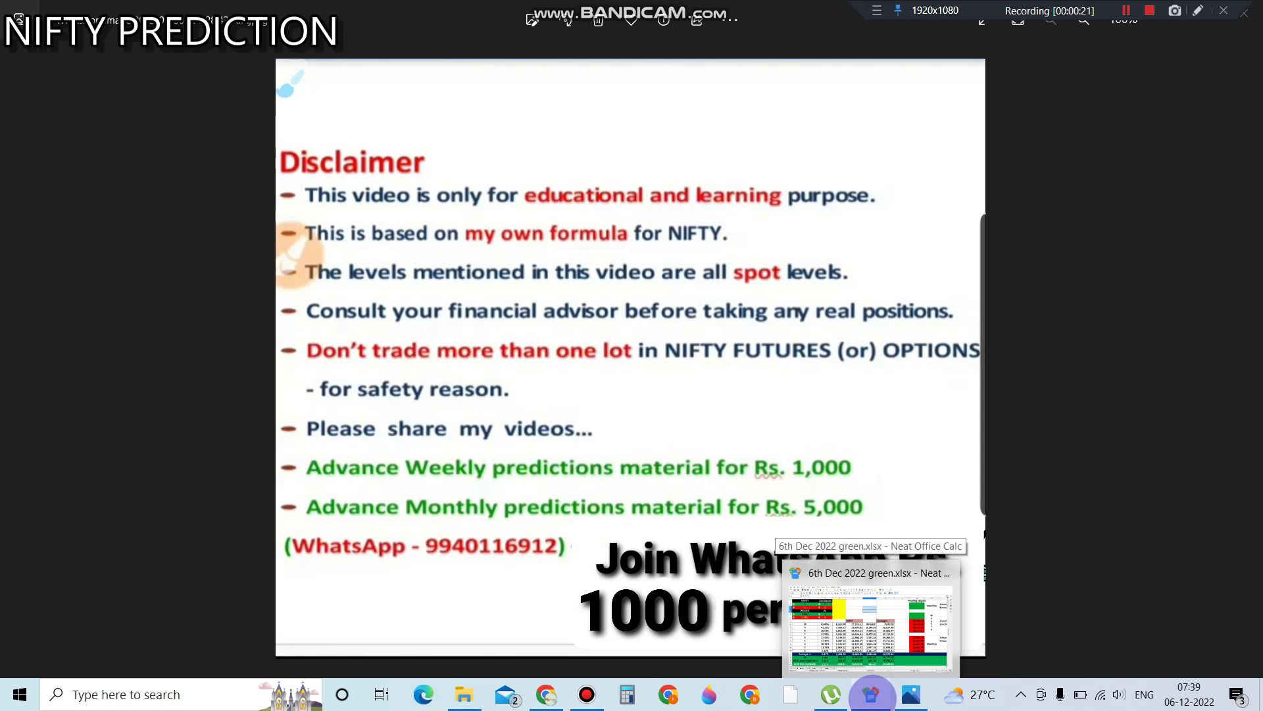
- Bring the 6th Dec 2022 NIFTY prediction workbook forward from the taskbar
click(869, 695)
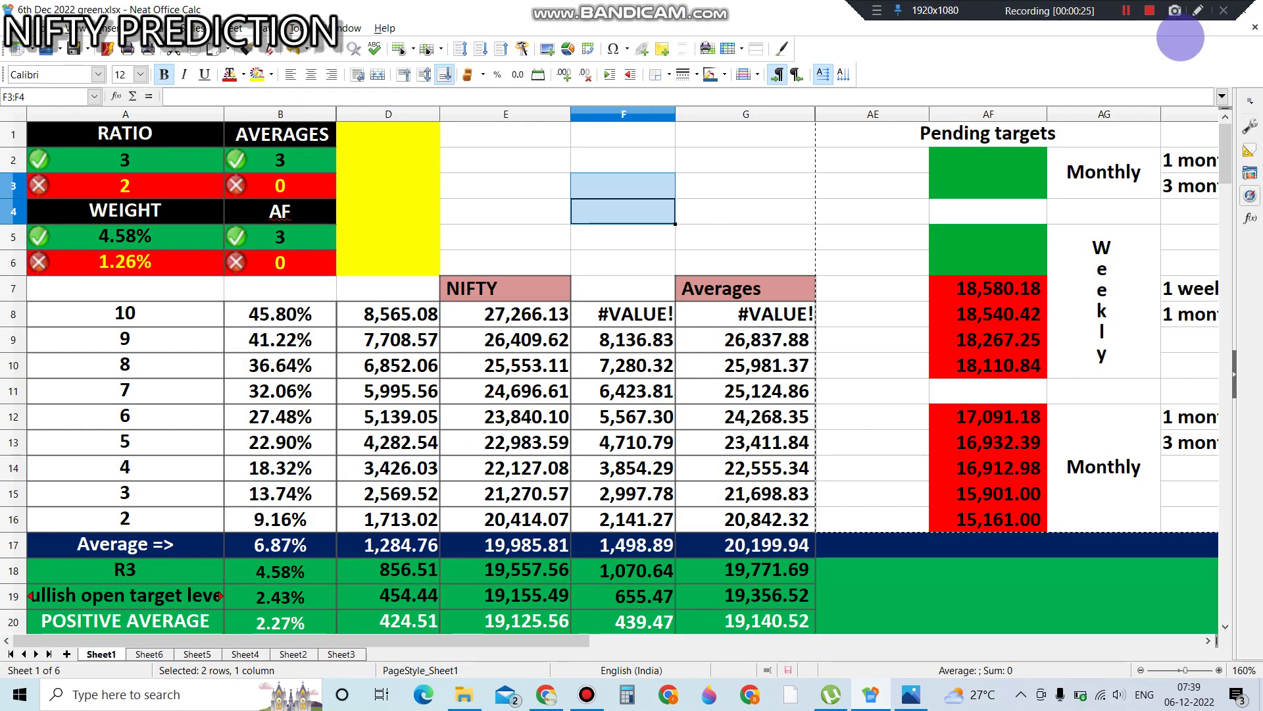
- Draw arrows on the RATIO, AVERAGES, WEIGHT and AF cells, plus one toward 18,580.18
click(1196, 11)
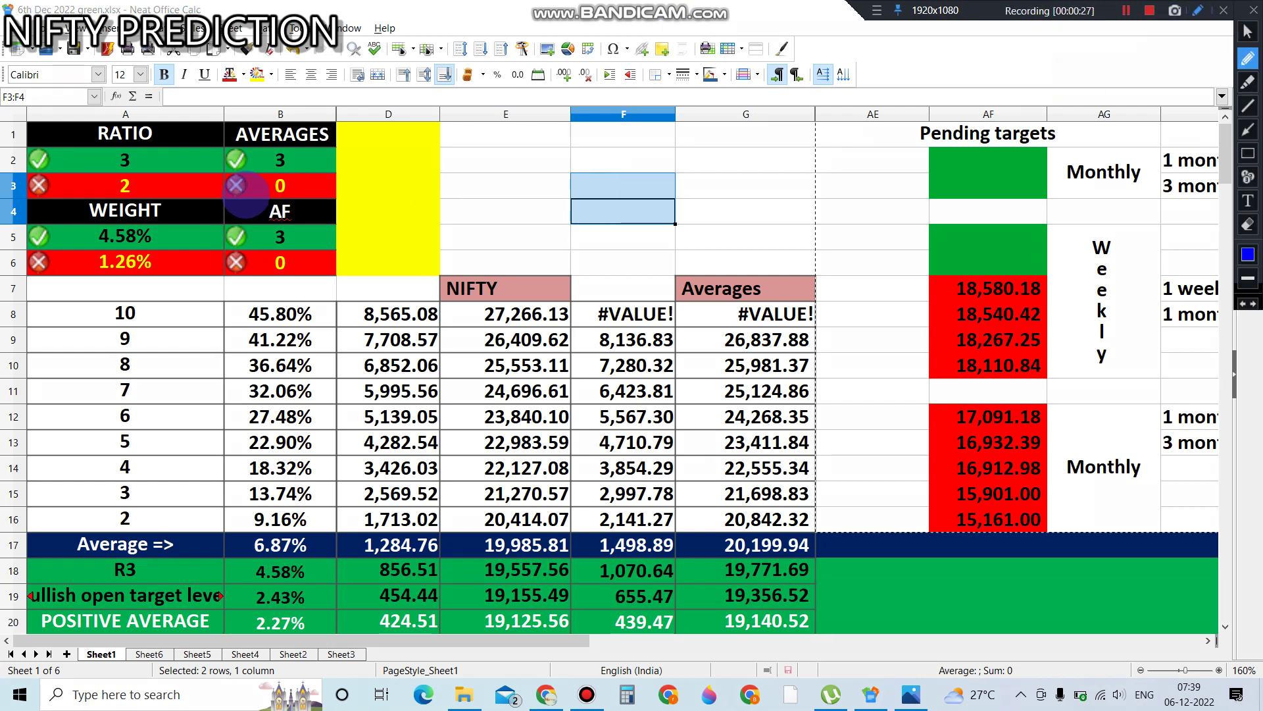
mouse_move(33, 163)
mouse_down()
mouse_move(94, 173)
mouse_move(46, 181)
mouse_up()
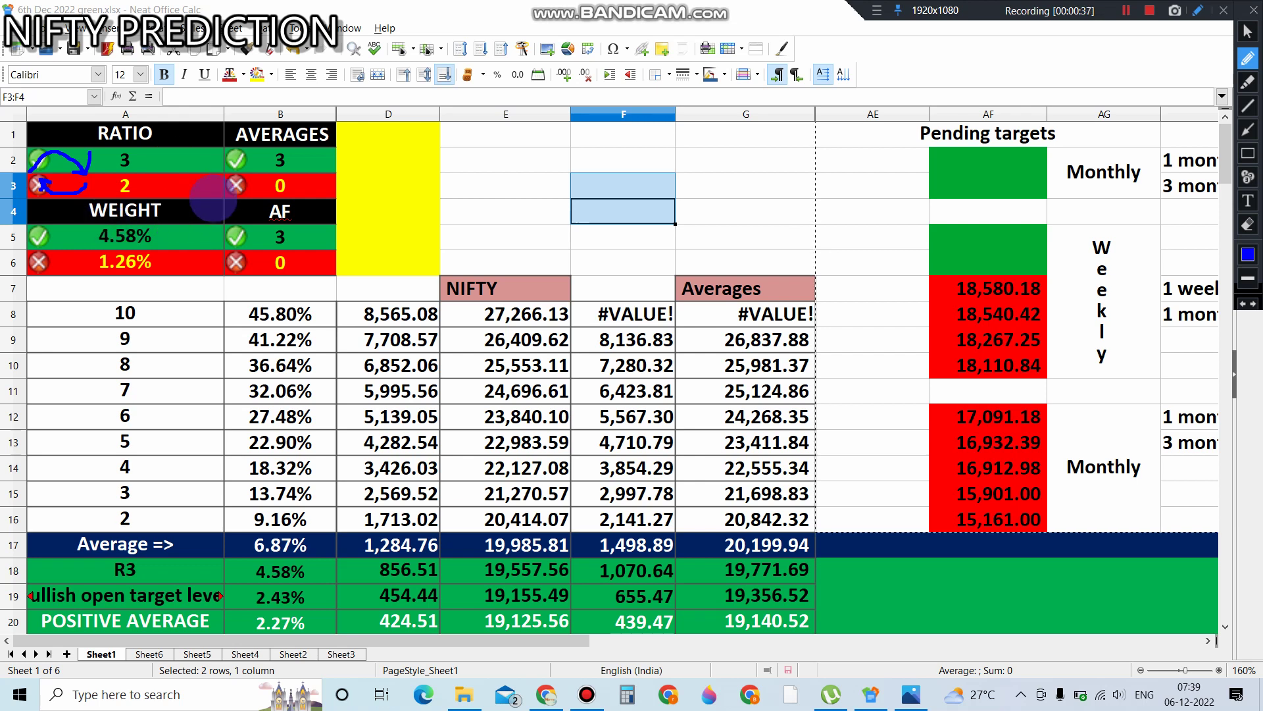
mouse_move(215, 156)
mouse_down()
mouse_move(212, 208)
mouse_move(229, 166)
mouse_up()
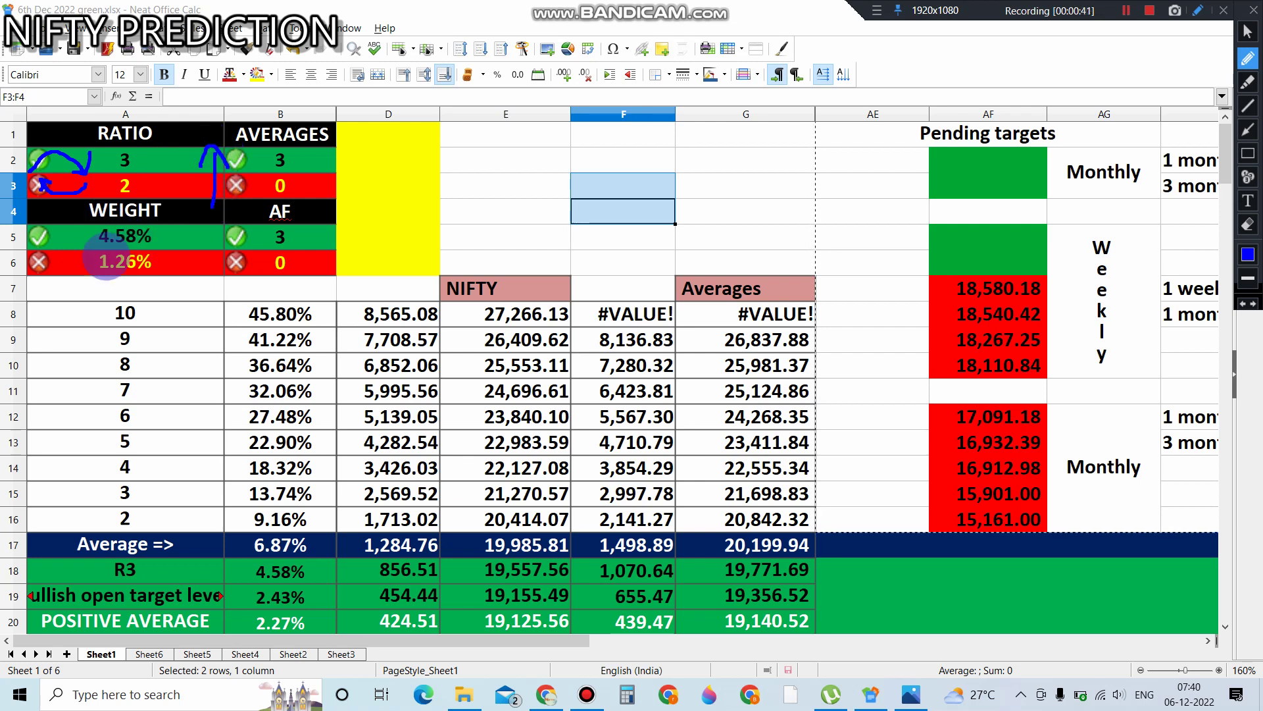
mouse_move(66, 232)
mouse_down()
mouse_move(64, 265)
mouse_move(77, 242)
mouse_up()
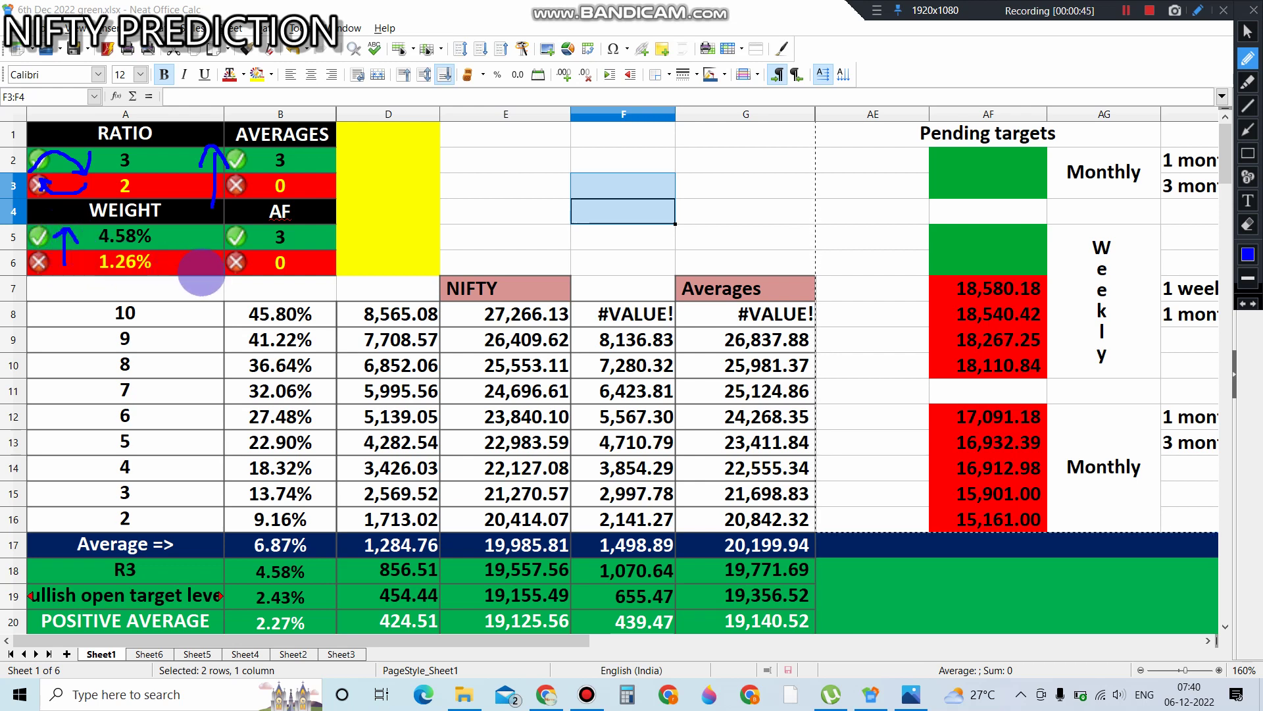
mouse_move(204, 266)
mouse_down()
mouse_move(194, 235)
mouse_move(219, 242)
mouse_up()
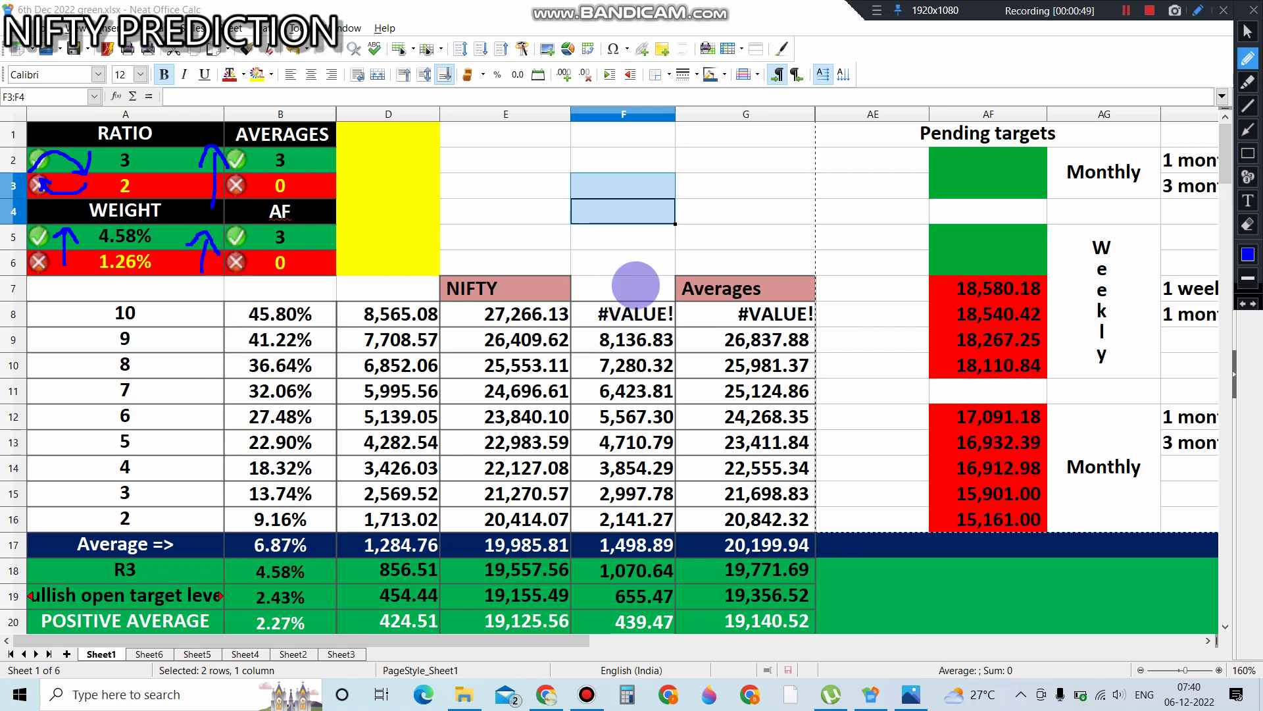
drag(859, 265, 920, 291)
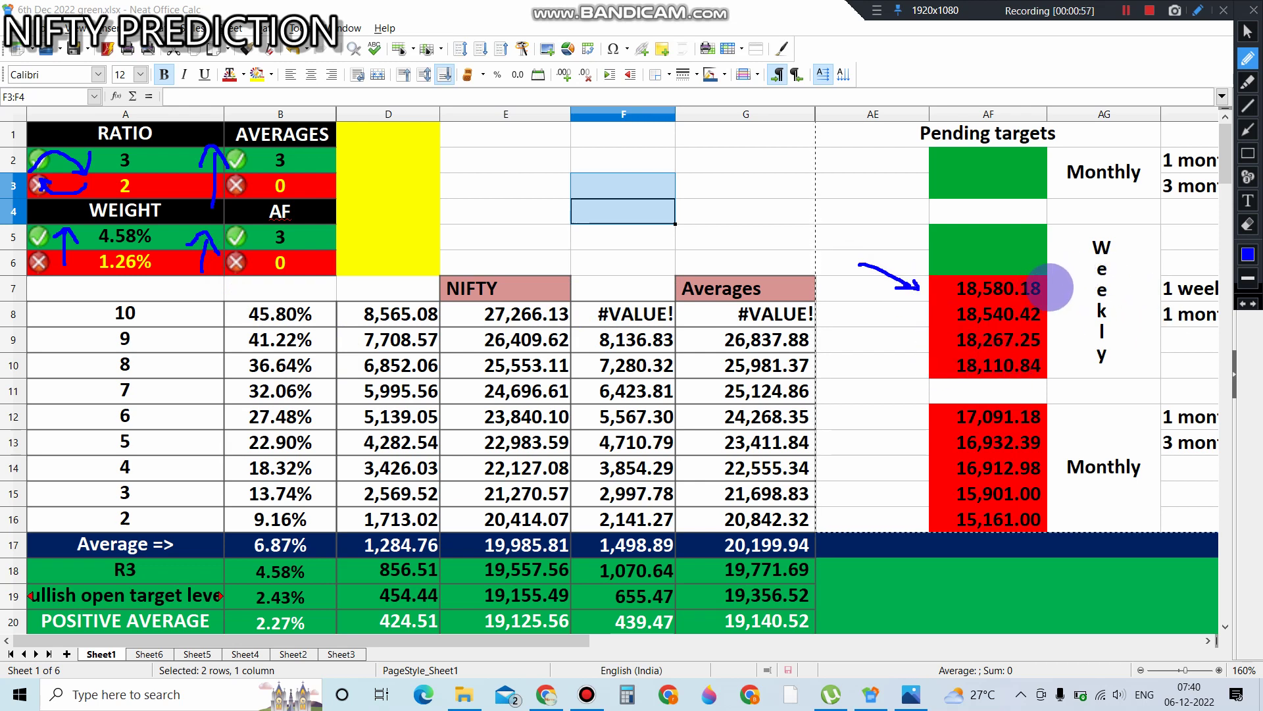
- Tick the 18,580.18 target, then handwrite 18400 with an arrow and underline
mouse_move(1059, 283)
mouse_down()
mouse_move(1068, 279)
mouse_move(1072, 304)
mouse_up()
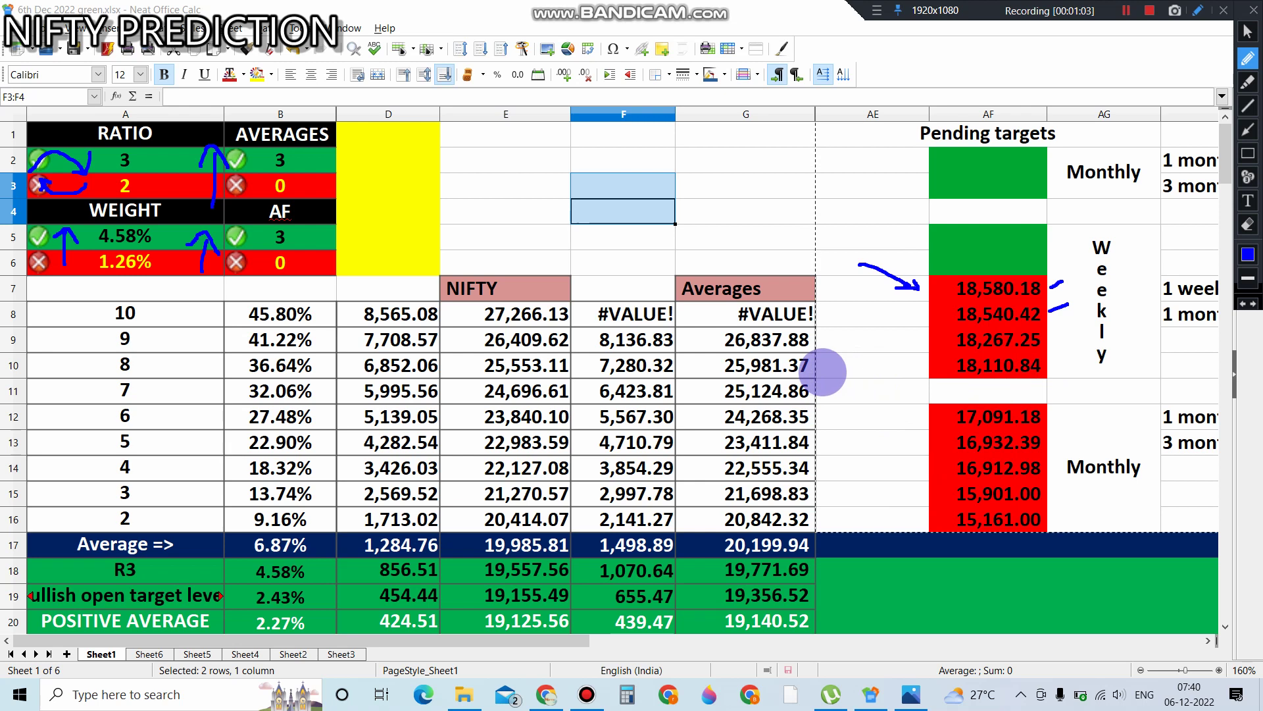
mouse_move(823, 369)
mouse_down()
mouse_move(824, 394)
mouse_move(844, 387)
mouse_move(846, 403)
mouse_move(894, 388)
mouse_up()
mouse_move(832, 349)
mouse_down()
mouse_move(848, 212)
mouse_move(867, 235)
mouse_up()
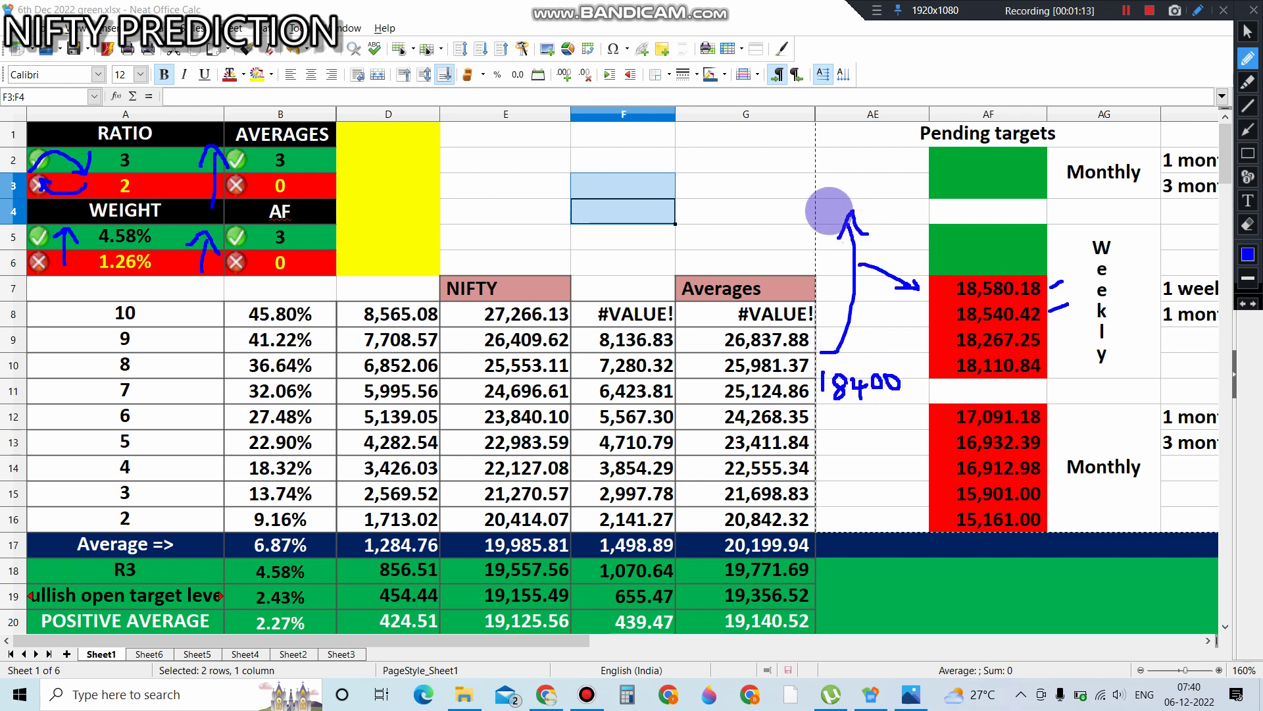
mouse_move(792, 170)
mouse_down()
mouse_move(802, 202)
mouse_move(881, 173)
mouse_up()
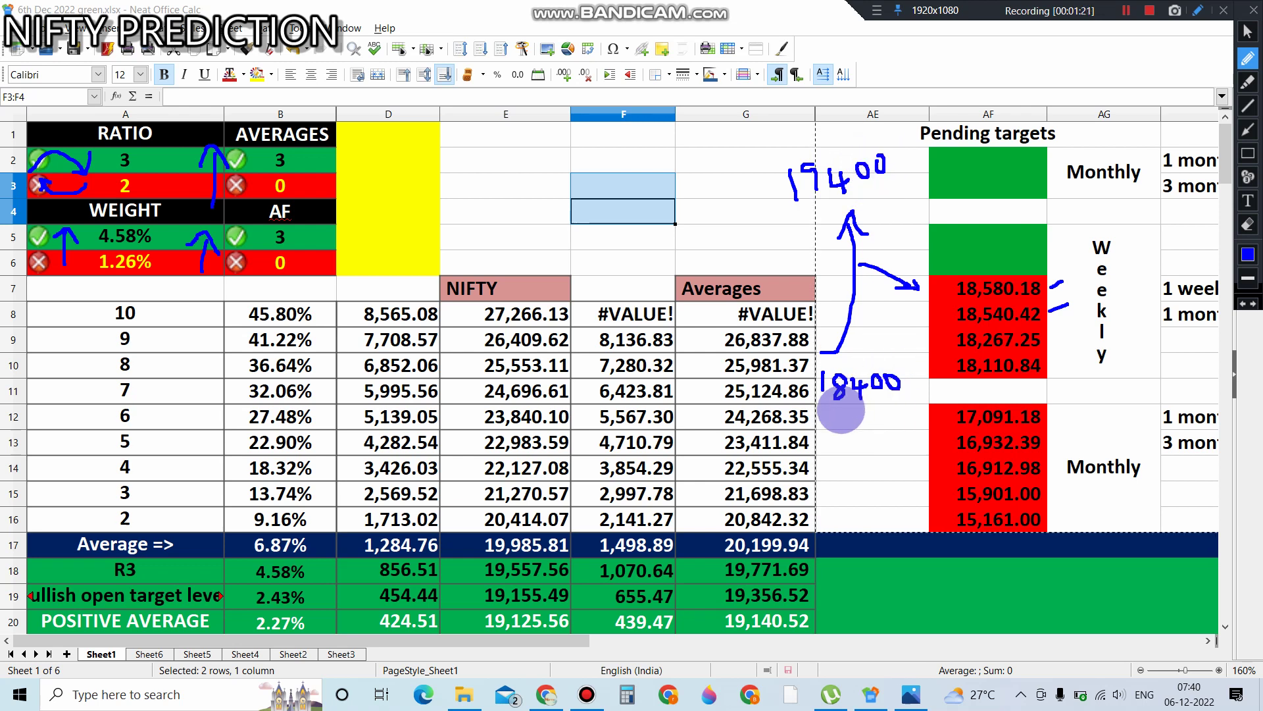
mouse_move(818, 413)
mouse_down()
mouse_move(893, 413)
mouse_move(827, 456)
mouse_move(846, 446)
mouse_move(868, 461)
mouse_move(900, 440)
mouse_move(890, 452)
mouse_move(909, 452)
mouse_up()
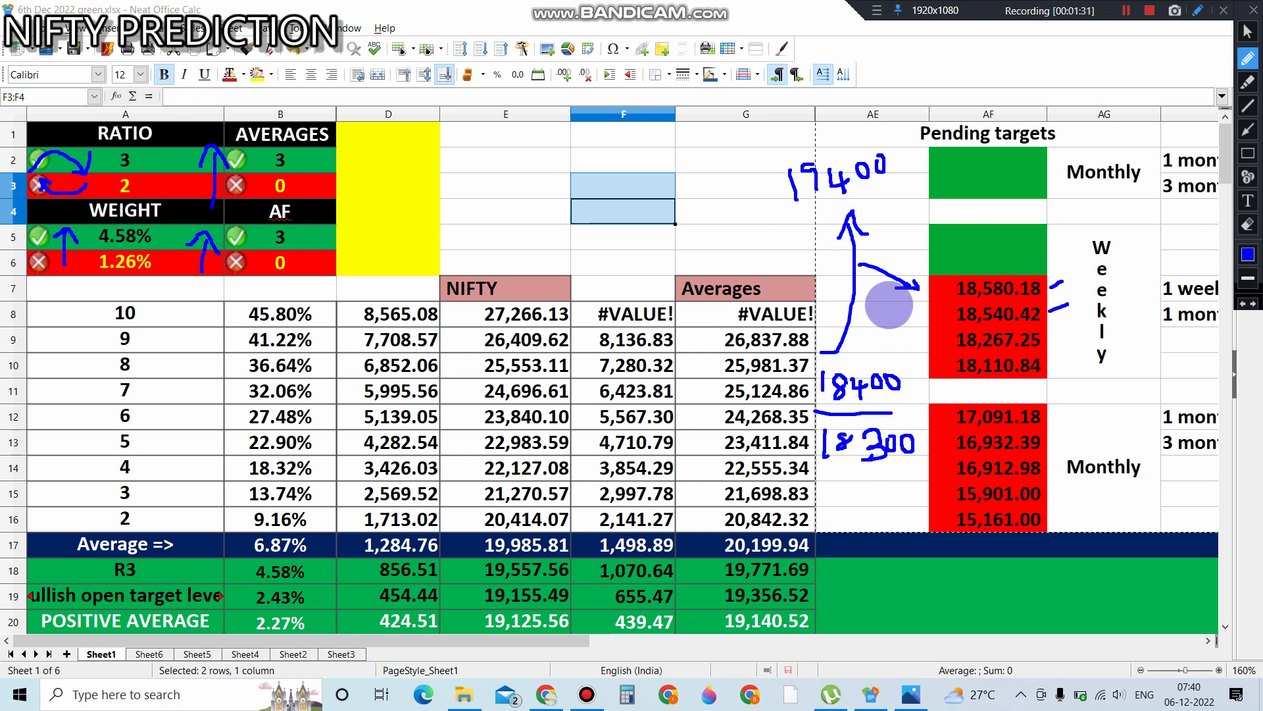
- Underline 18,267.25 and 18300, mark 16,932.39, bracket the lower targets, then clear the marks
mouse_move(940, 353)
mouse_down()
mouse_move(984, 354)
mouse_move(1039, 388)
mouse_up()
mouse_move(987, 440)
mouse_down()
mouse_move(1016, 438)
mouse_move(975, 458)
mouse_up()
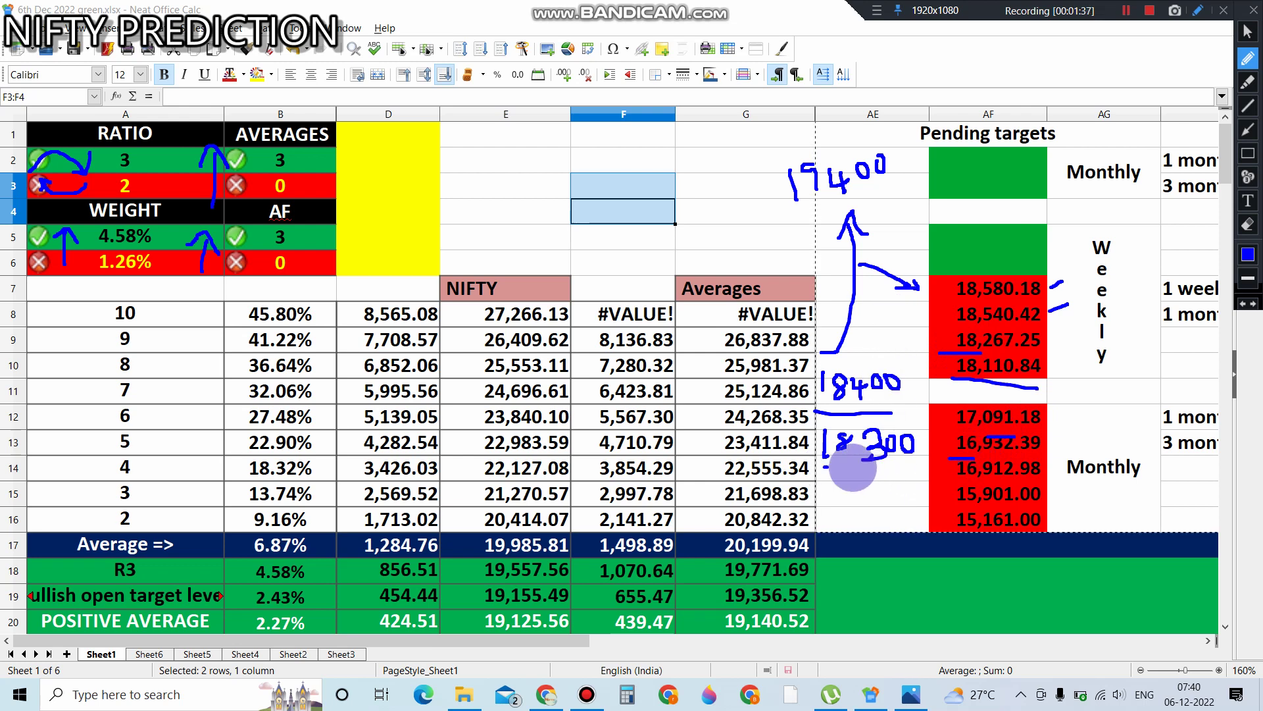
drag(826, 466, 878, 474)
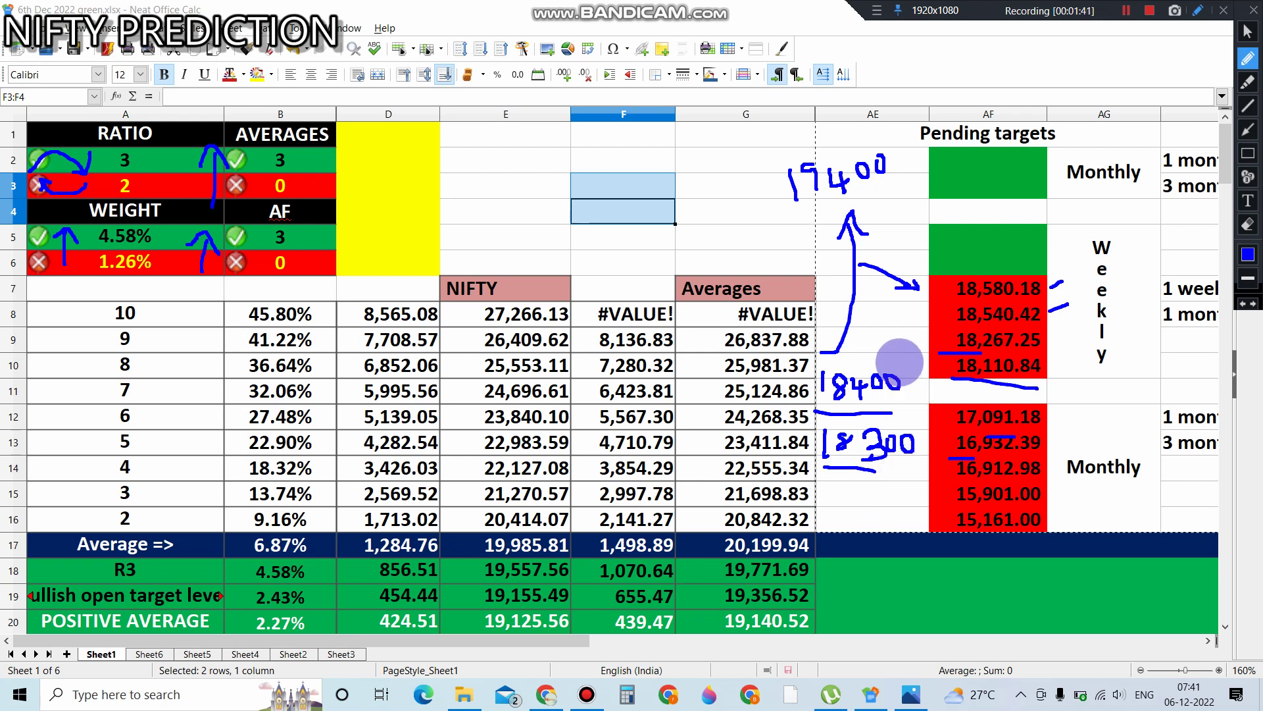
drag(900, 363, 938, 486)
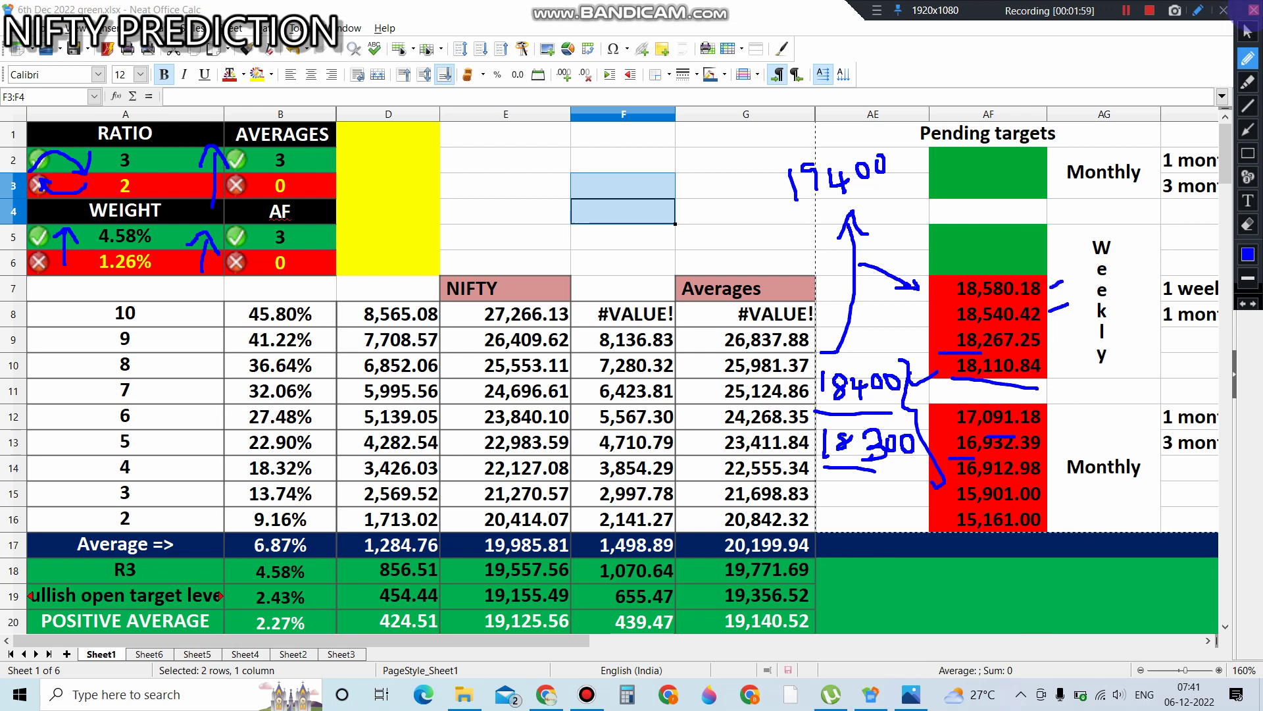
click(1247, 287)
drag(1224, 158, 1221, 212)
click(1197, 12)
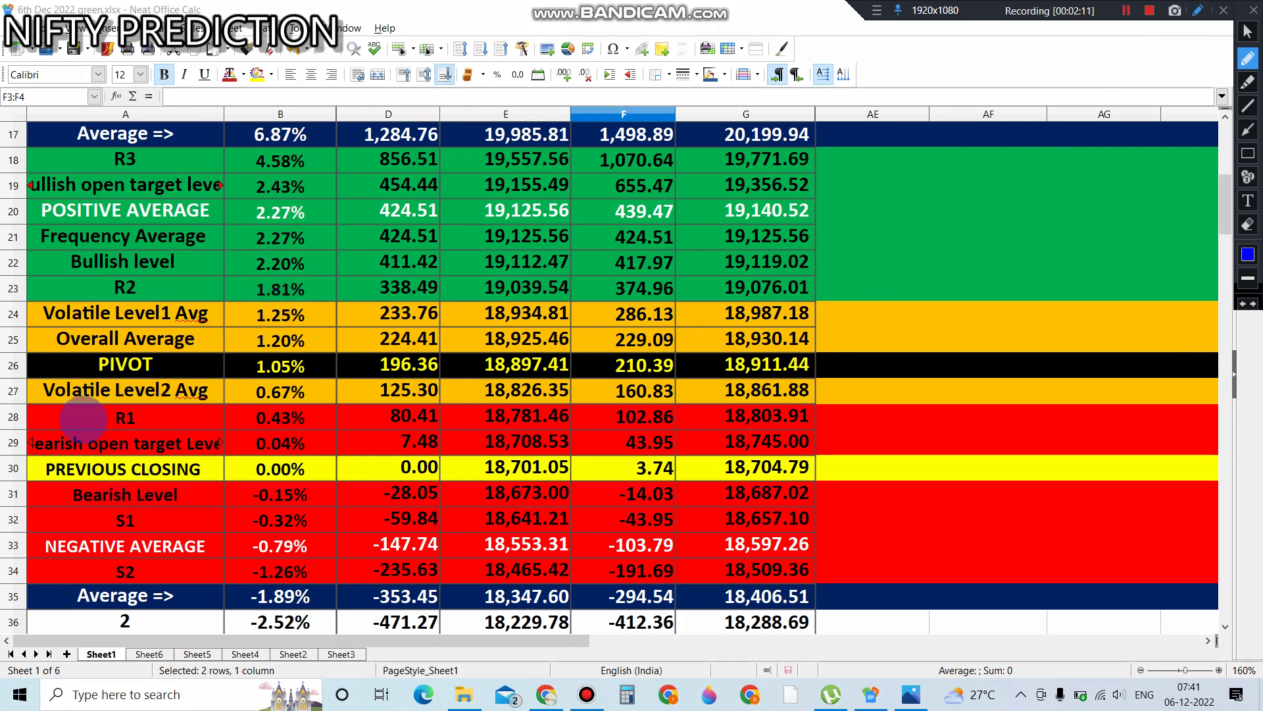
- Underline Volatile Level2 Avg and 18,826.35, with arrows down toward PREVIOUS CLOSING
drag(54, 413, 197, 409)
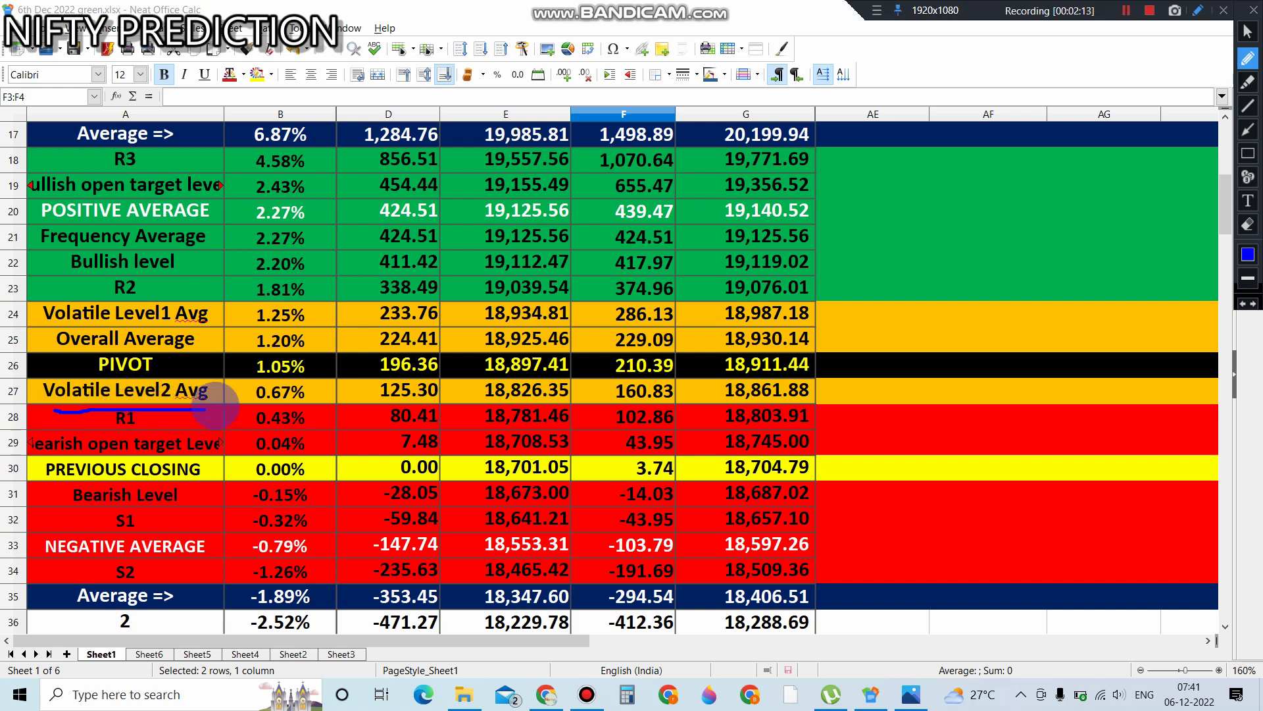
mouse_move(373, 399)
mouse_down()
mouse_move(371, 463)
mouse_move(384, 456)
mouse_up()
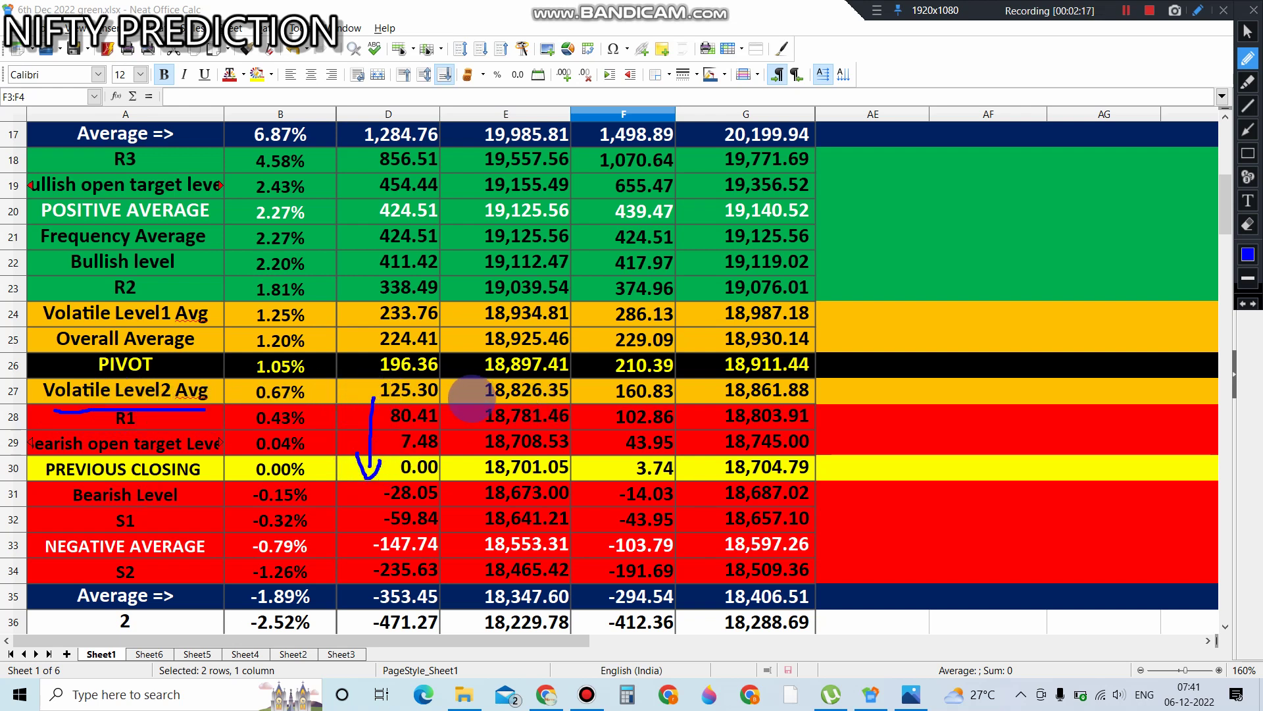
drag(472, 397, 578, 407)
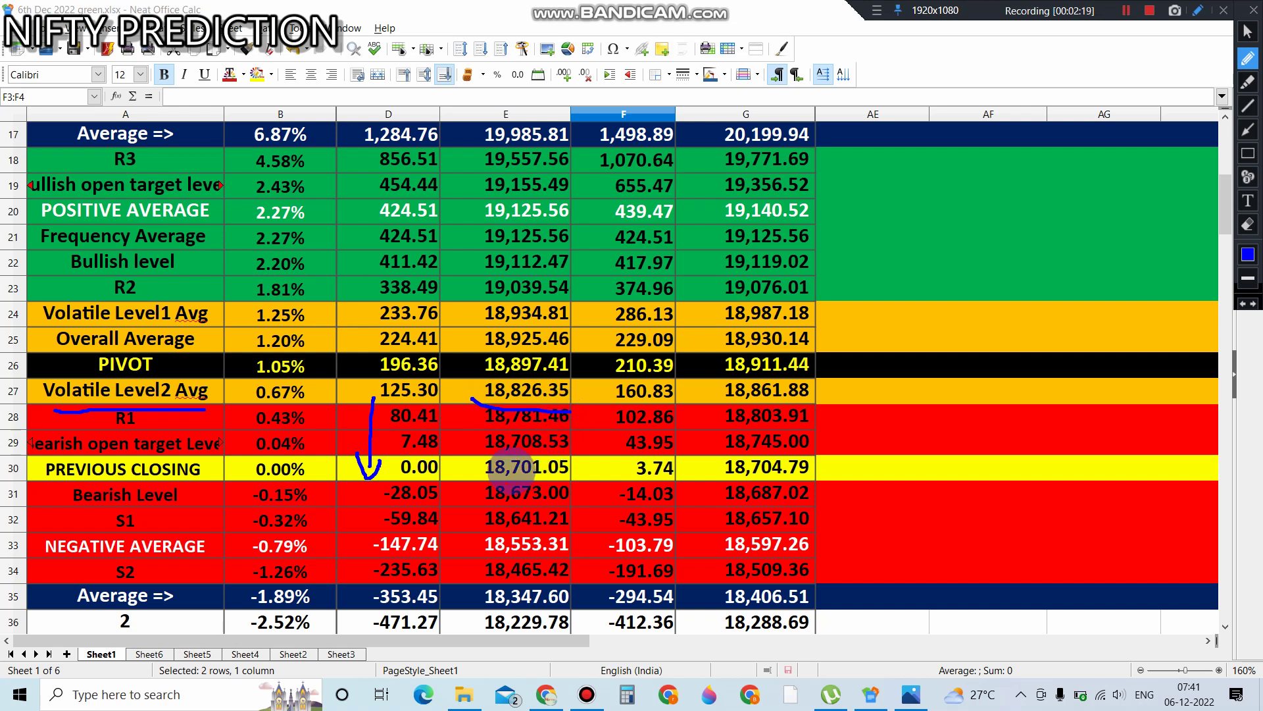
mouse_move(467, 413)
mouse_down()
mouse_move(456, 459)
mouse_move(479, 455)
mouse_up()
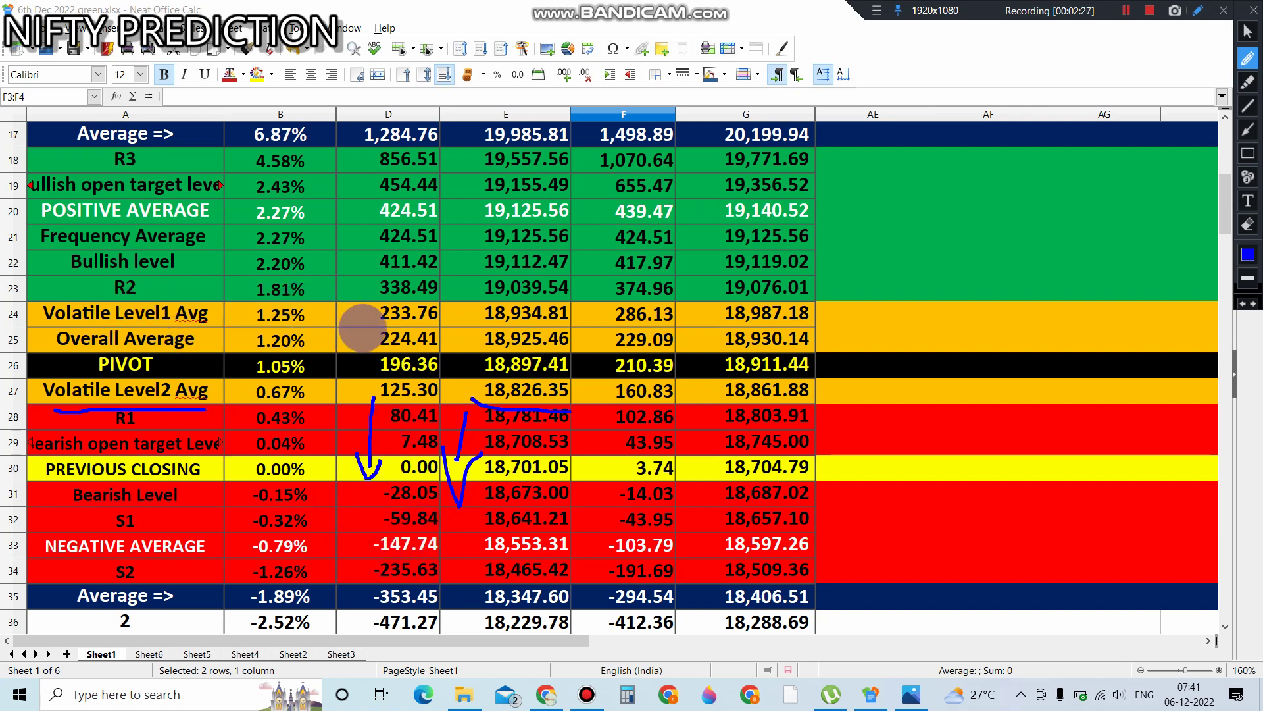
- Underline 233.76, 1.25% and 18,934.81 in Volatile Level1 Avg, arrowing up to Frequency Average
drag(366, 327, 439, 326)
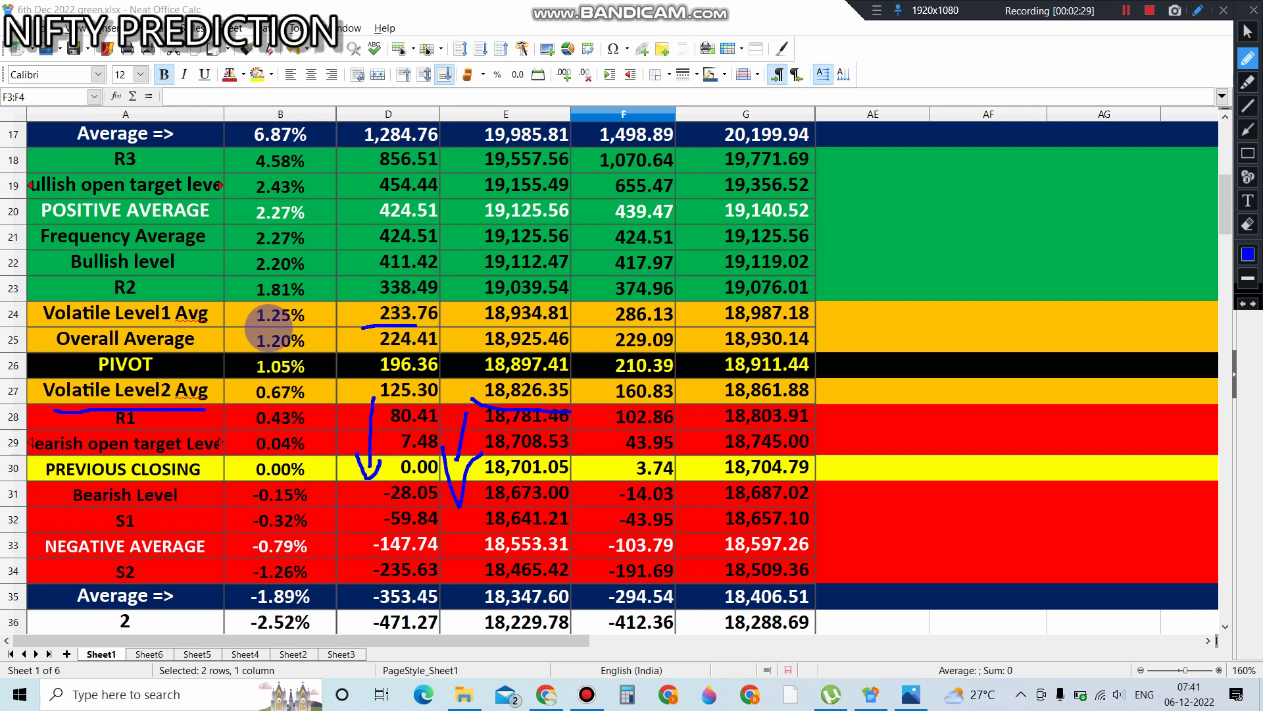
drag(252, 327, 308, 325)
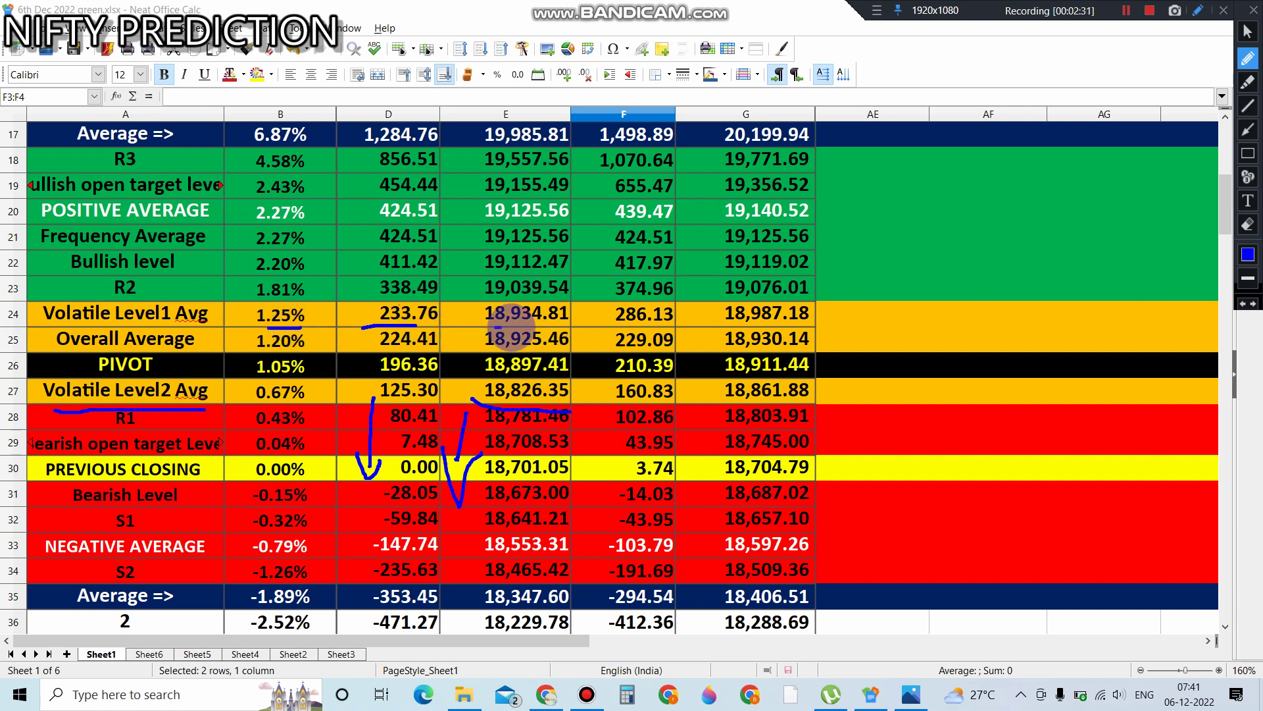
drag(476, 329, 552, 327)
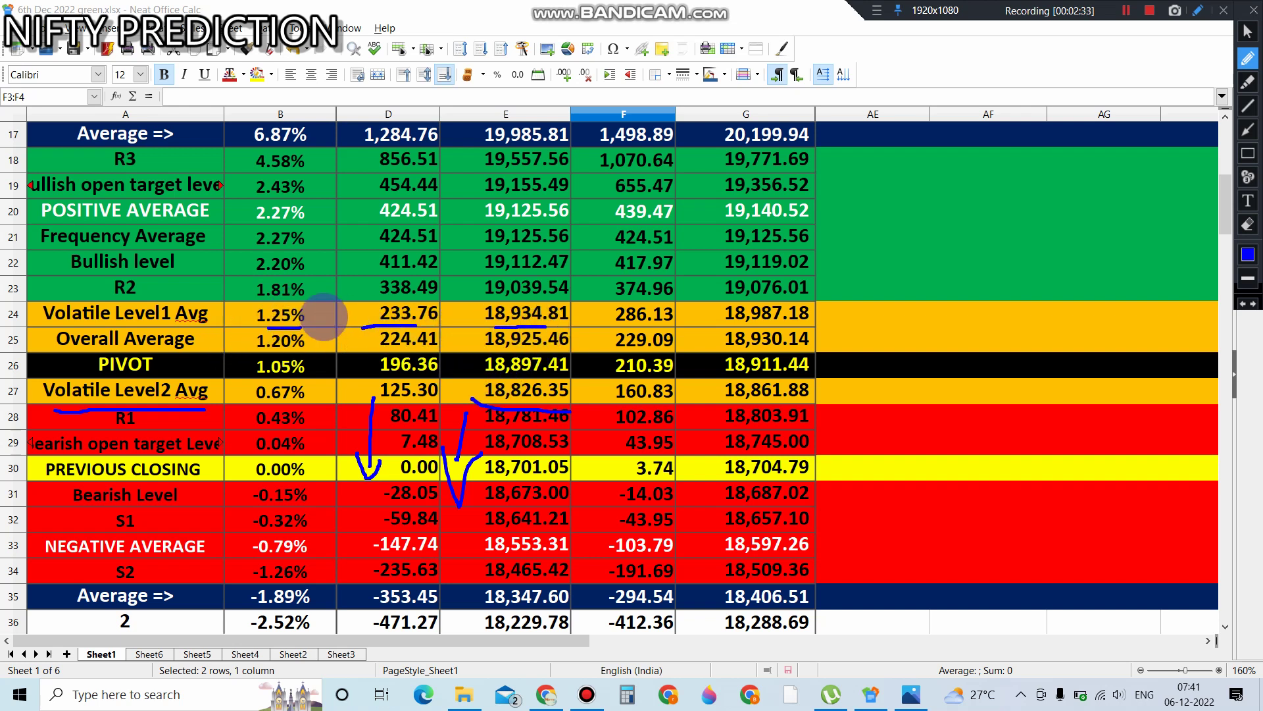
mouse_move(326, 319)
mouse_down()
mouse_move(328, 241)
mouse_move(344, 267)
mouse_up()
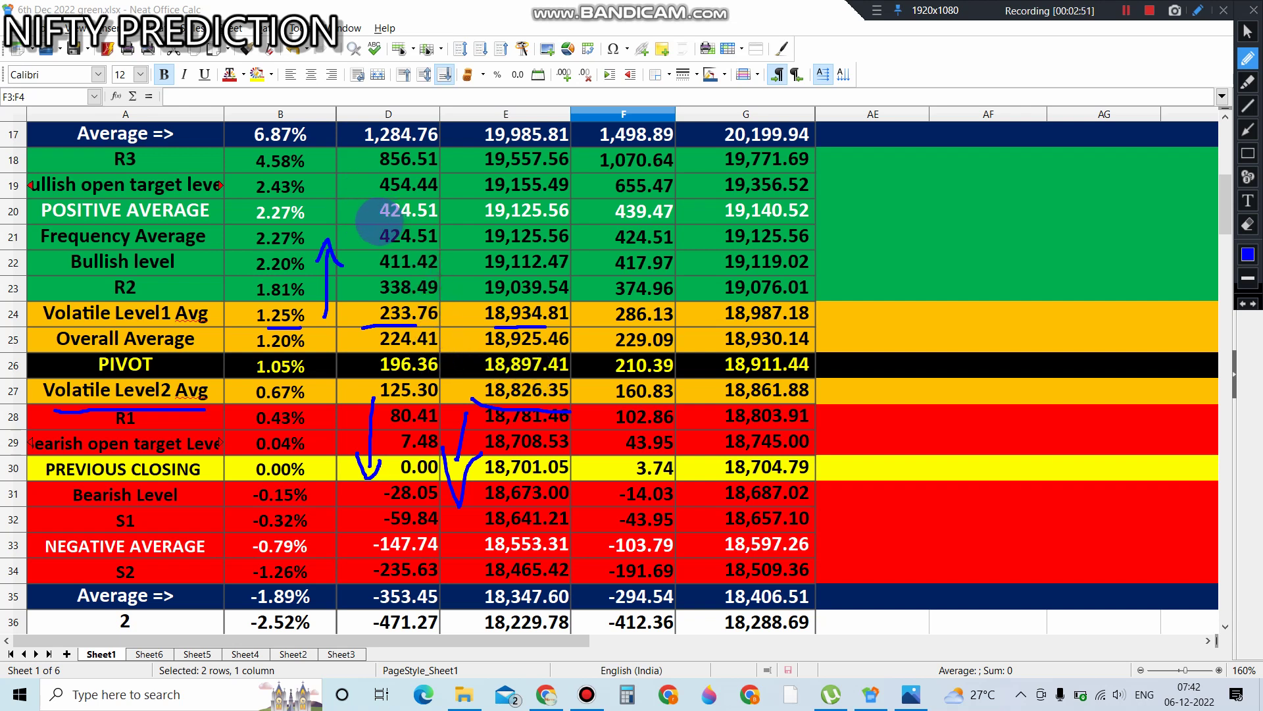
- Underline 424.51, 18,553.31 and 18,347.60, circle 18,641.21, and curve an arrow toward pivot
drag(380, 223, 557, 225)
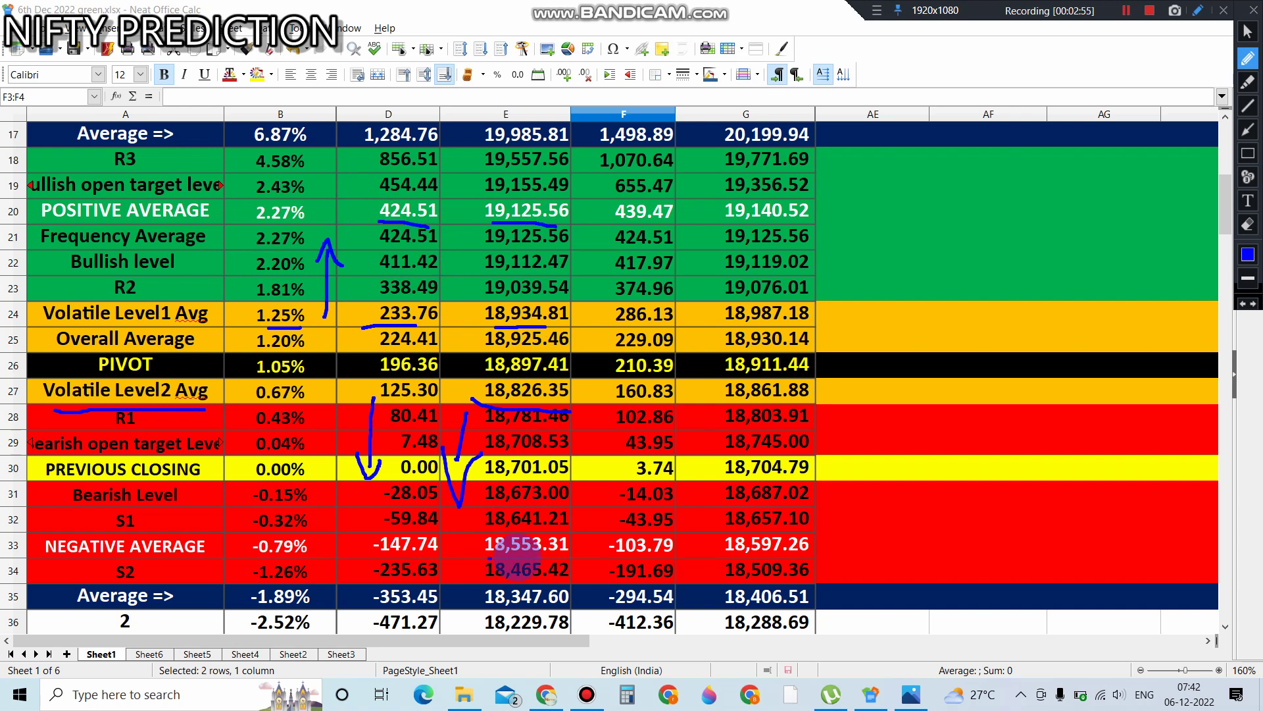
drag(492, 557, 578, 557)
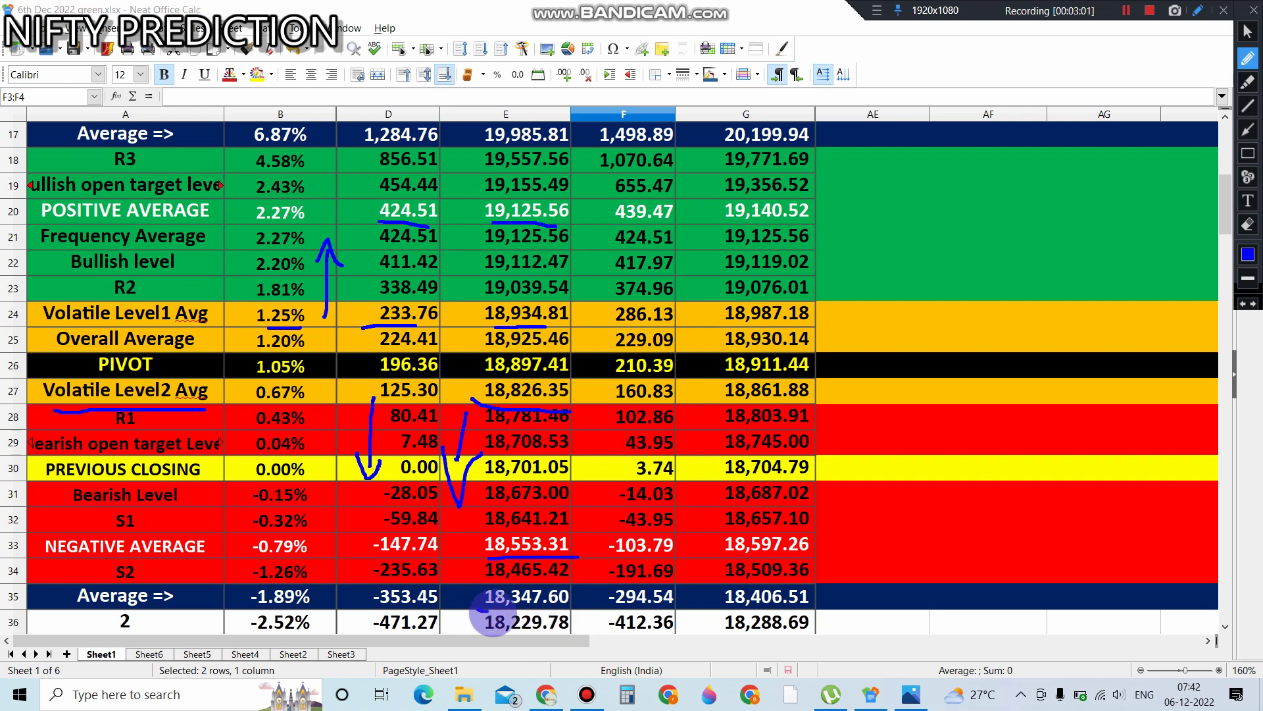
drag(479, 615, 583, 623)
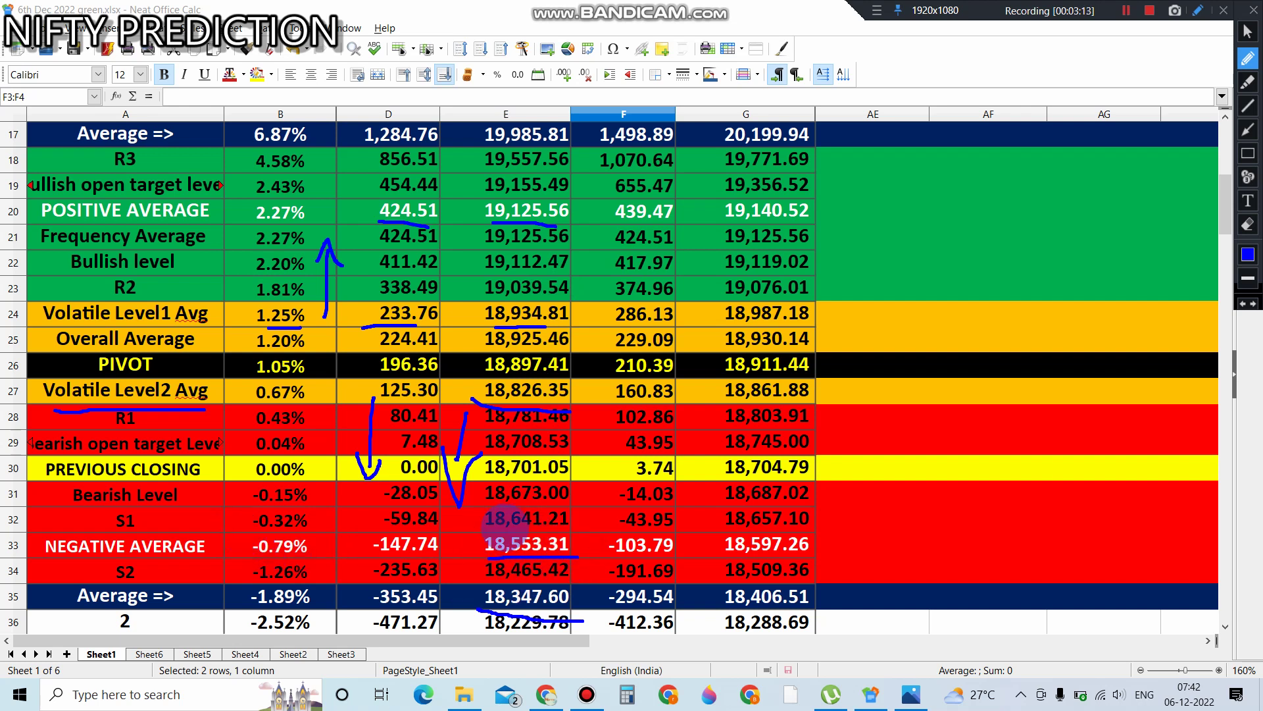
mouse_move(526, 506)
mouse_down()
mouse_move(582, 508)
mouse_move(553, 532)
mouse_up()
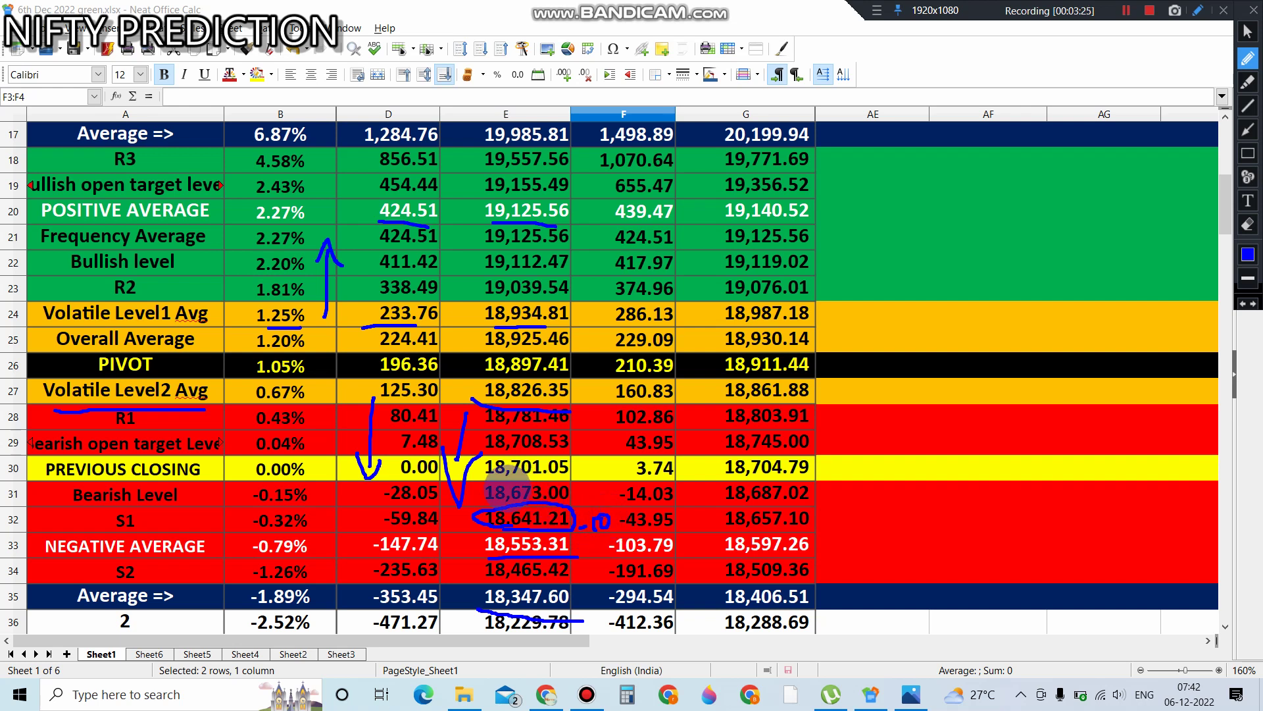
mouse_move(511, 484)
mouse_down()
mouse_move(585, 374)
mouse_move(604, 373)
mouse_up()
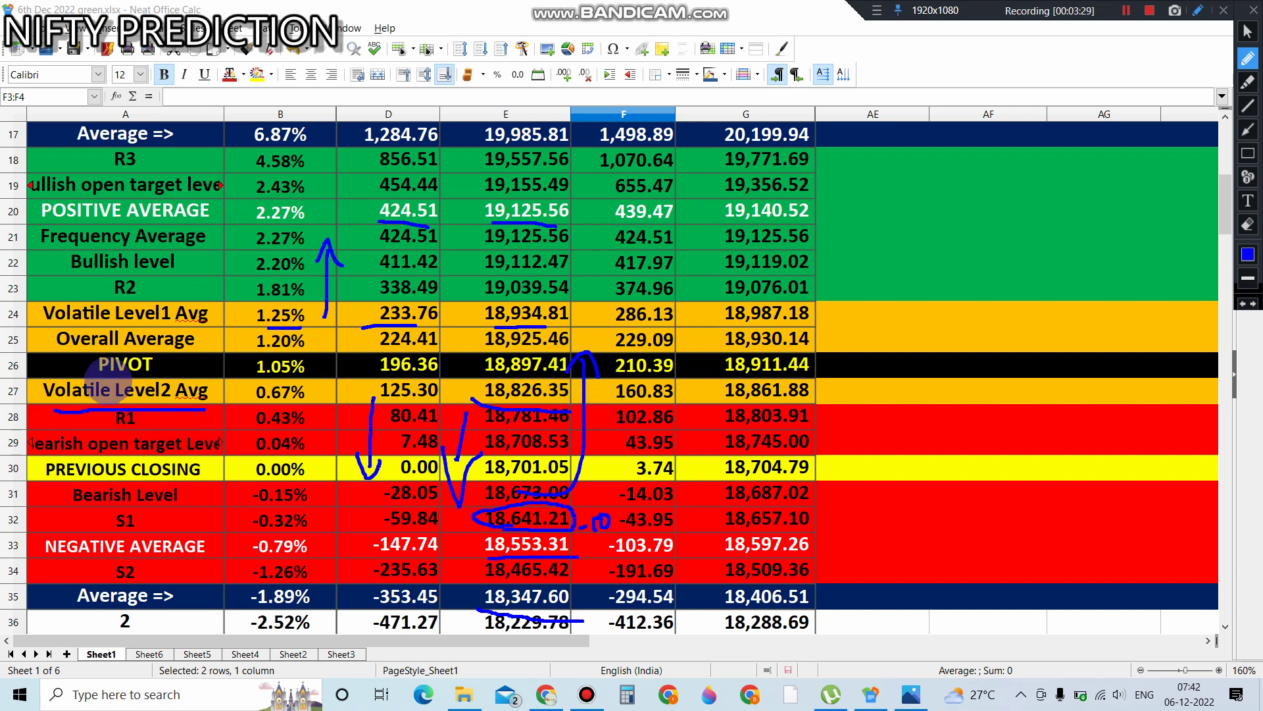
- Mark row 27, arrow down at -0.15% and up toward R2, then stop drawing
drag(142, 382, 173, 387)
drag(267, 382, 261, 417)
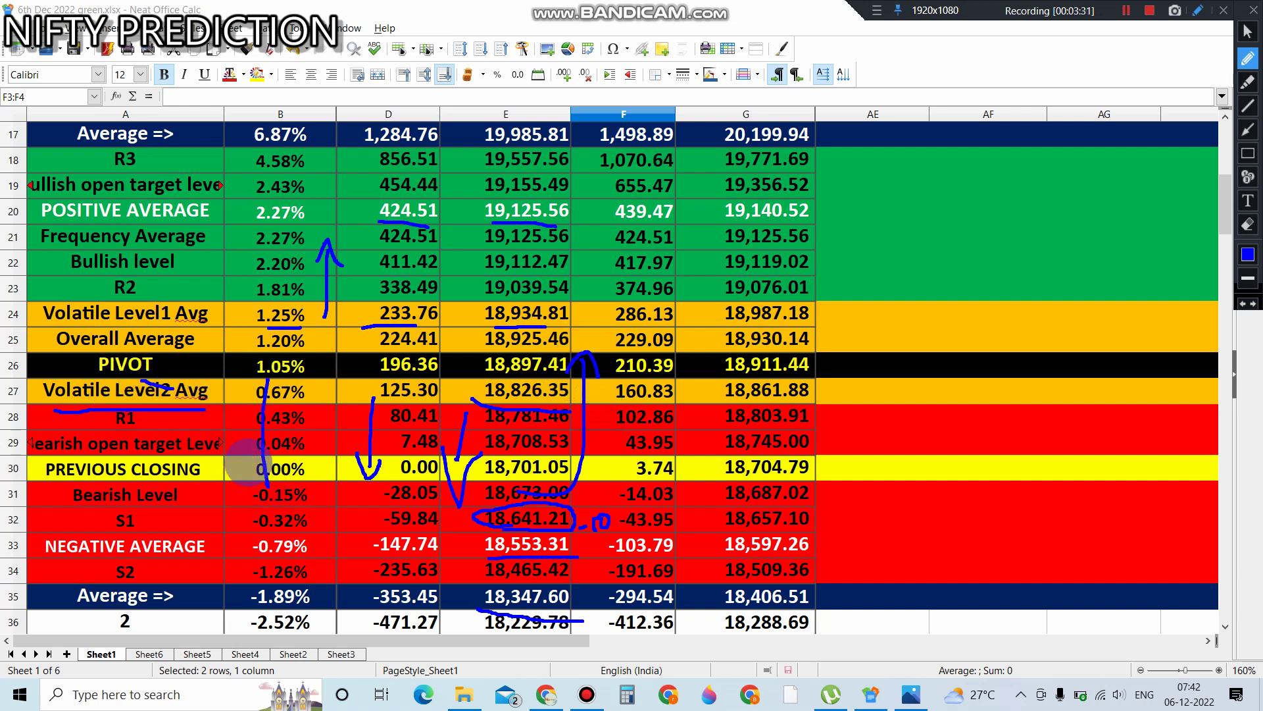
drag(255, 467, 287, 469)
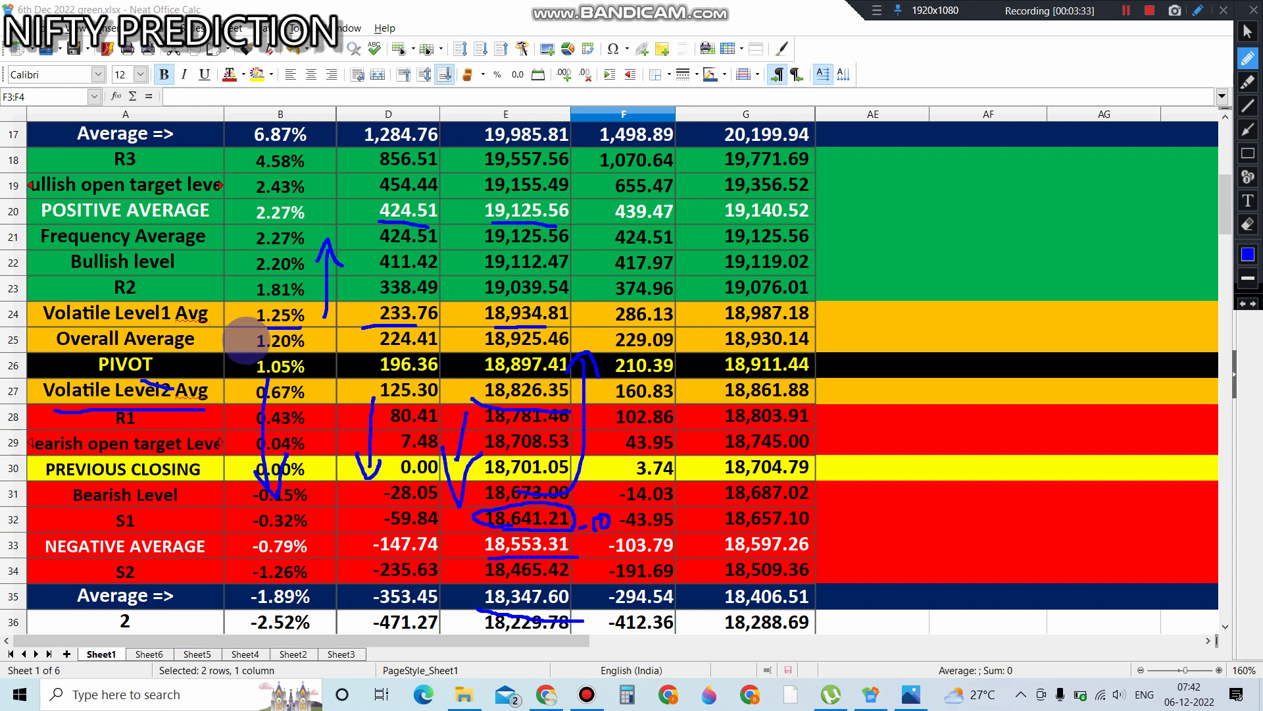
mouse_move(247, 341)
mouse_down()
mouse_move(241, 294)
mouse_move(258, 296)
mouse_up()
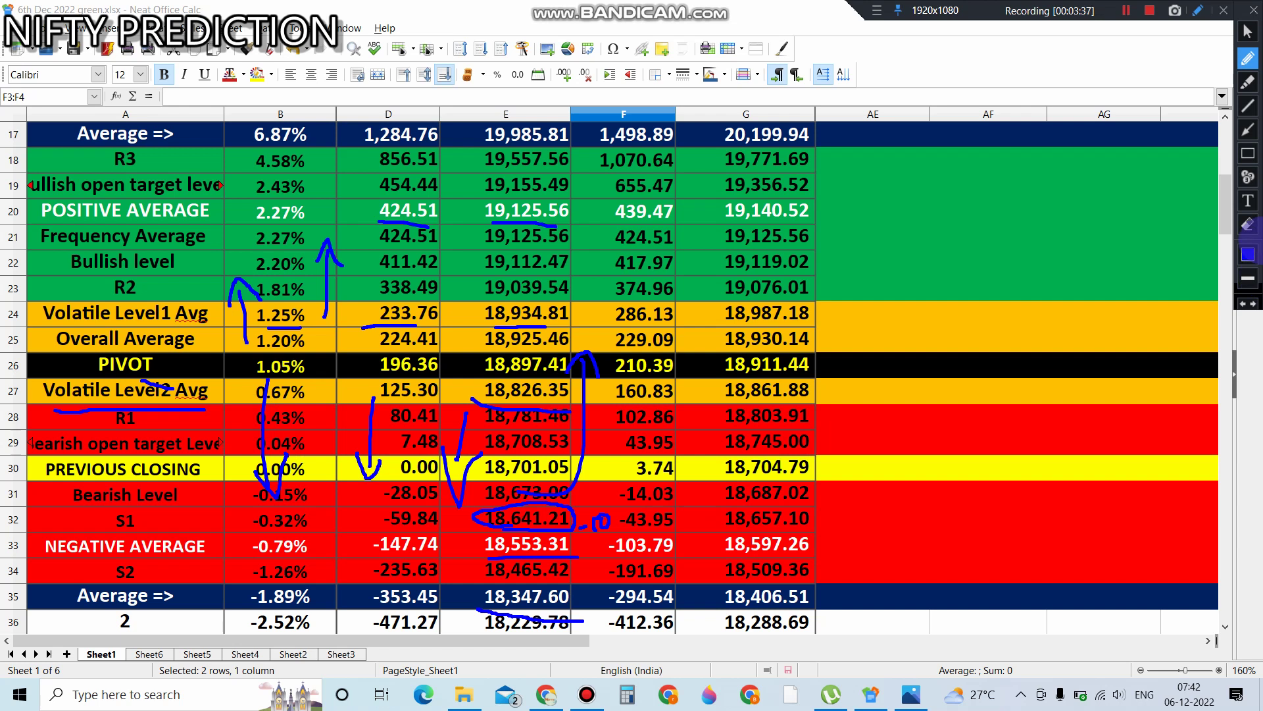
click(1246, 30)
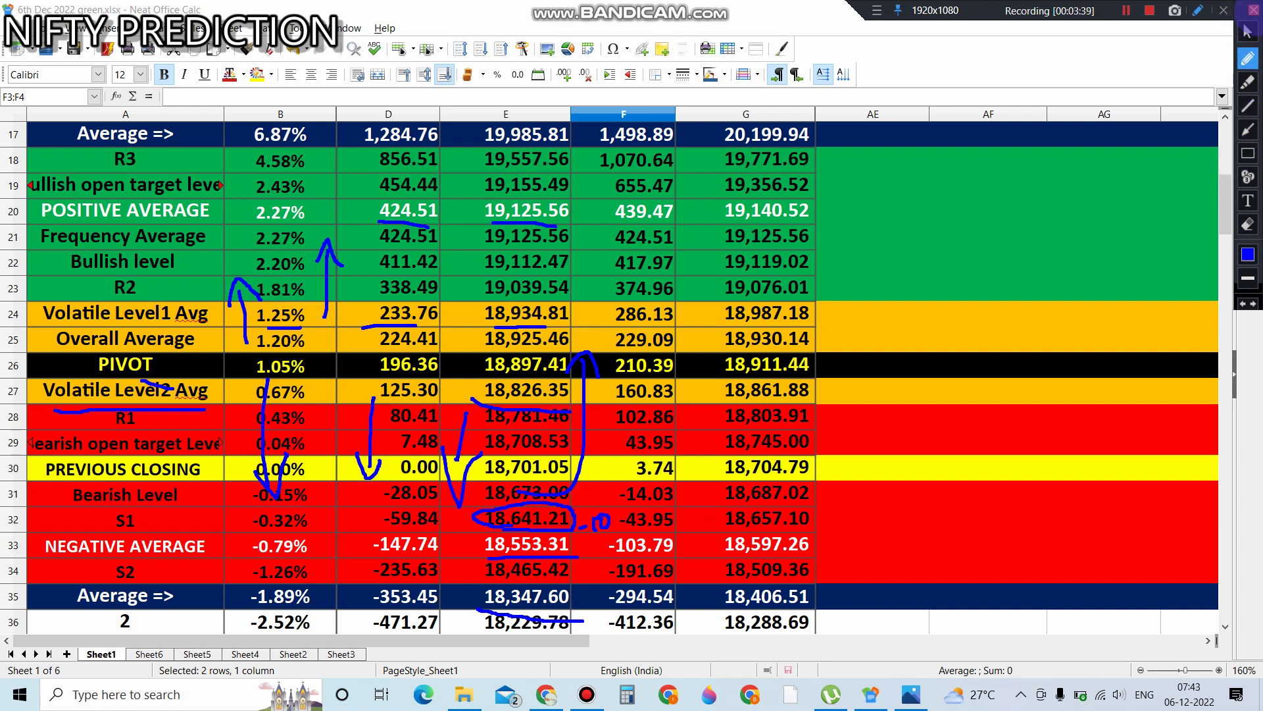
- Clear old marks, then underline PAR VALUE 19,216.64 and arrow it down to LOW
click(1255, 10)
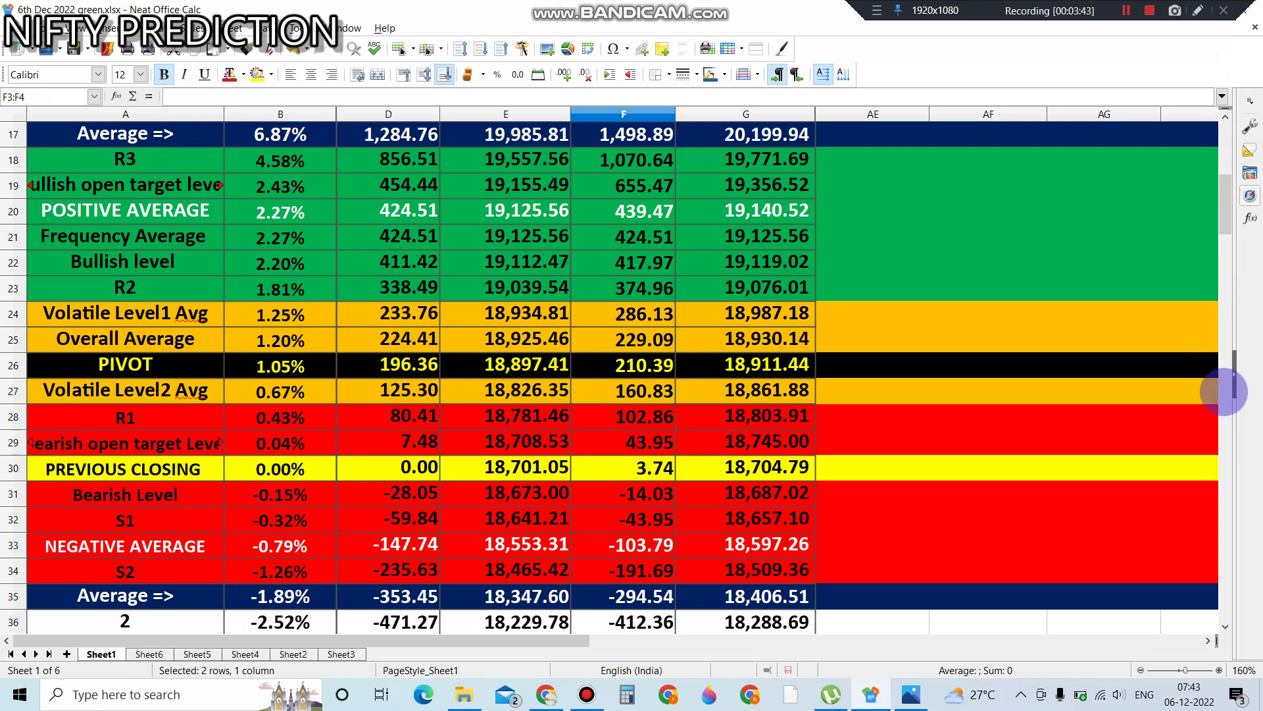
drag(1225, 202, 1242, 319)
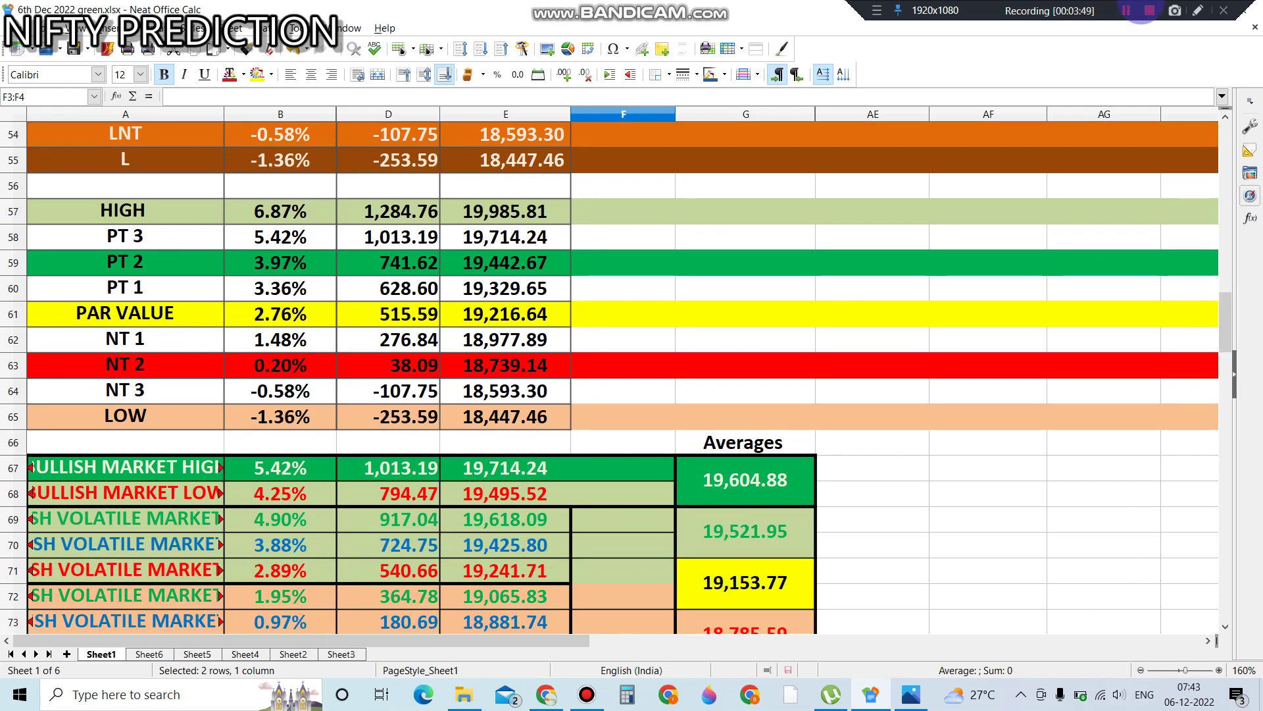
click(1199, 13)
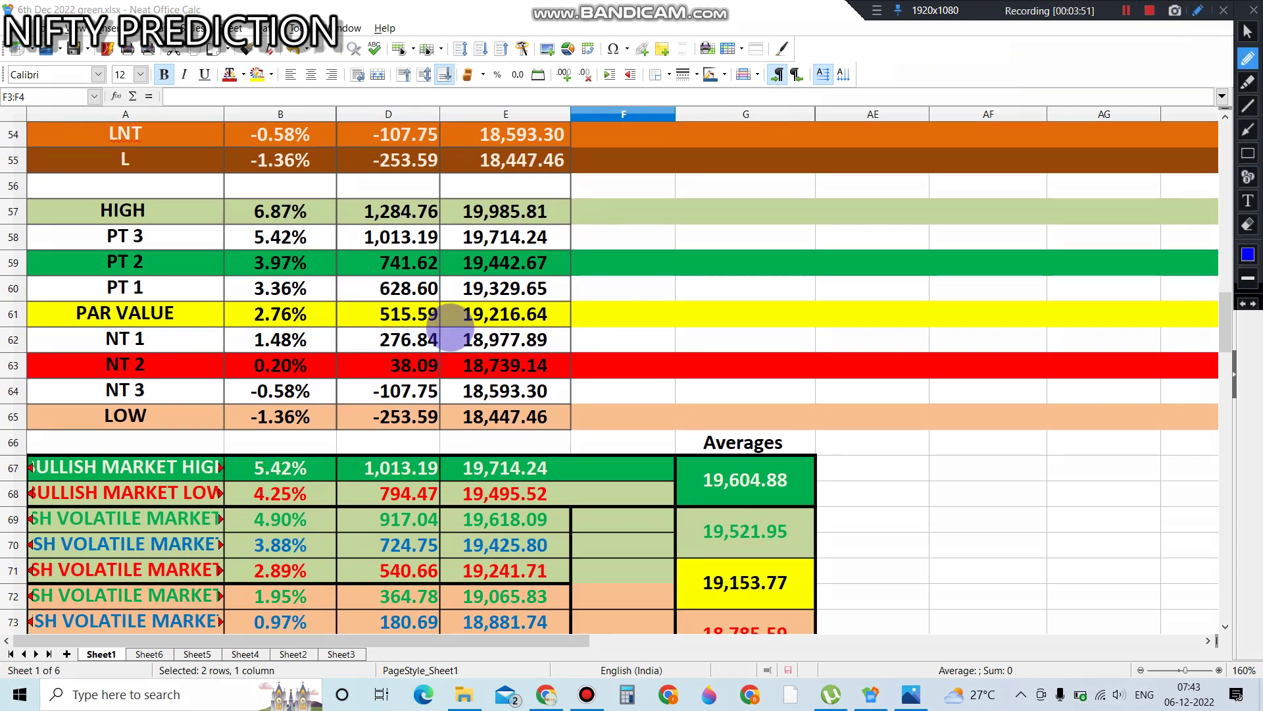
drag(469, 330, 548, 334)
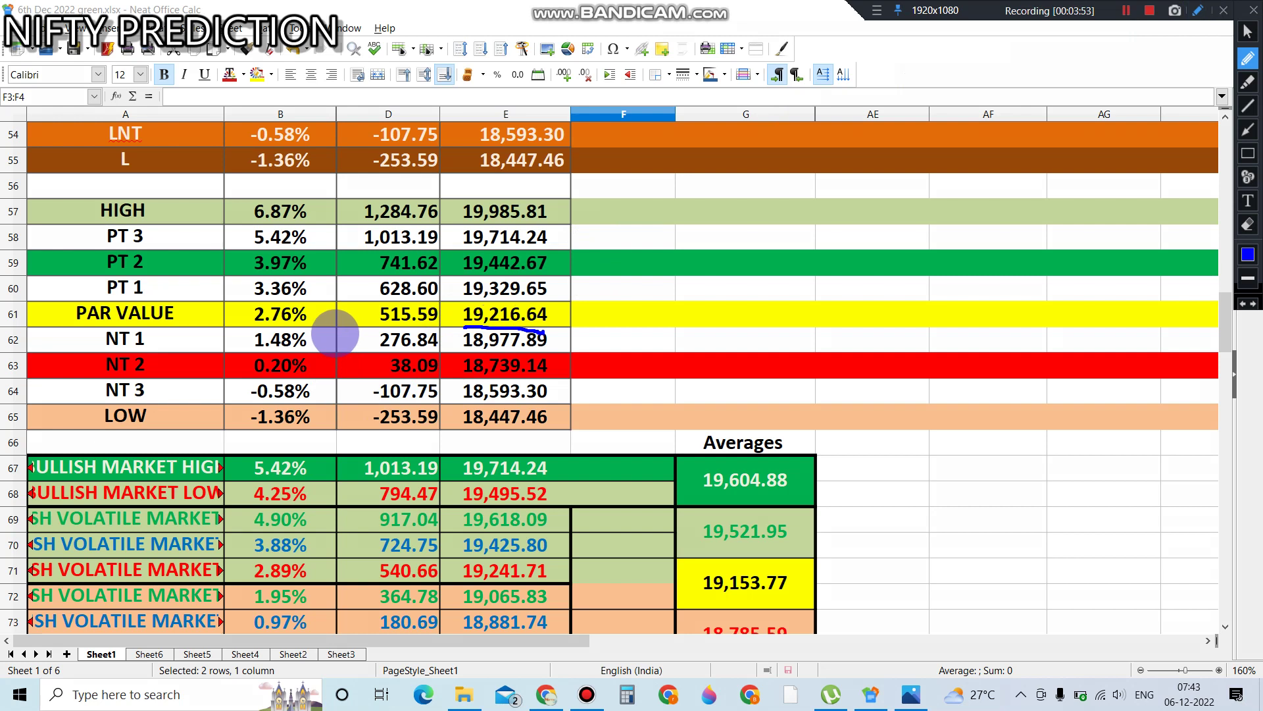
mouse_move(334, 326)
mouse_down()
mouse_move(334, 414)
mouse_move(361, 395)
mouse_move(420, 429)
mouse_move(529, 434)
mouse_up()
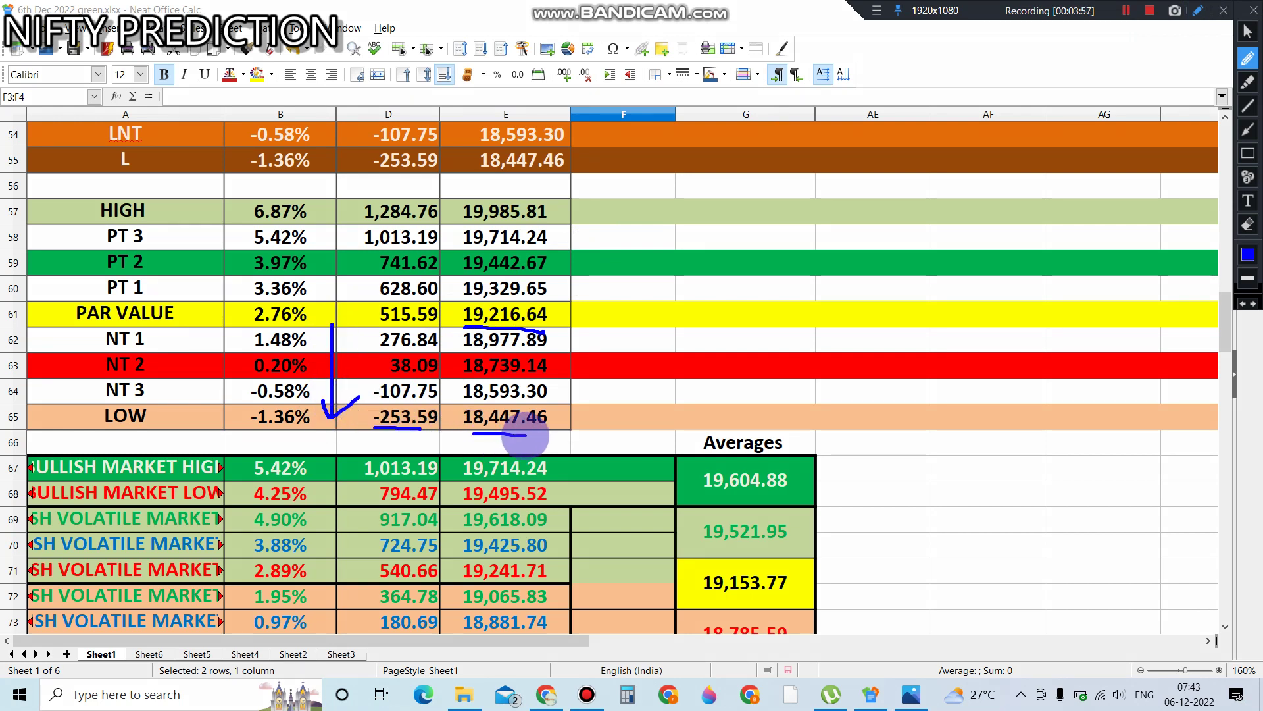
- Underline LOW, circle the PT 2–NT 2 labels and values, then clear the marks
drag(108, 429, 158, 434)
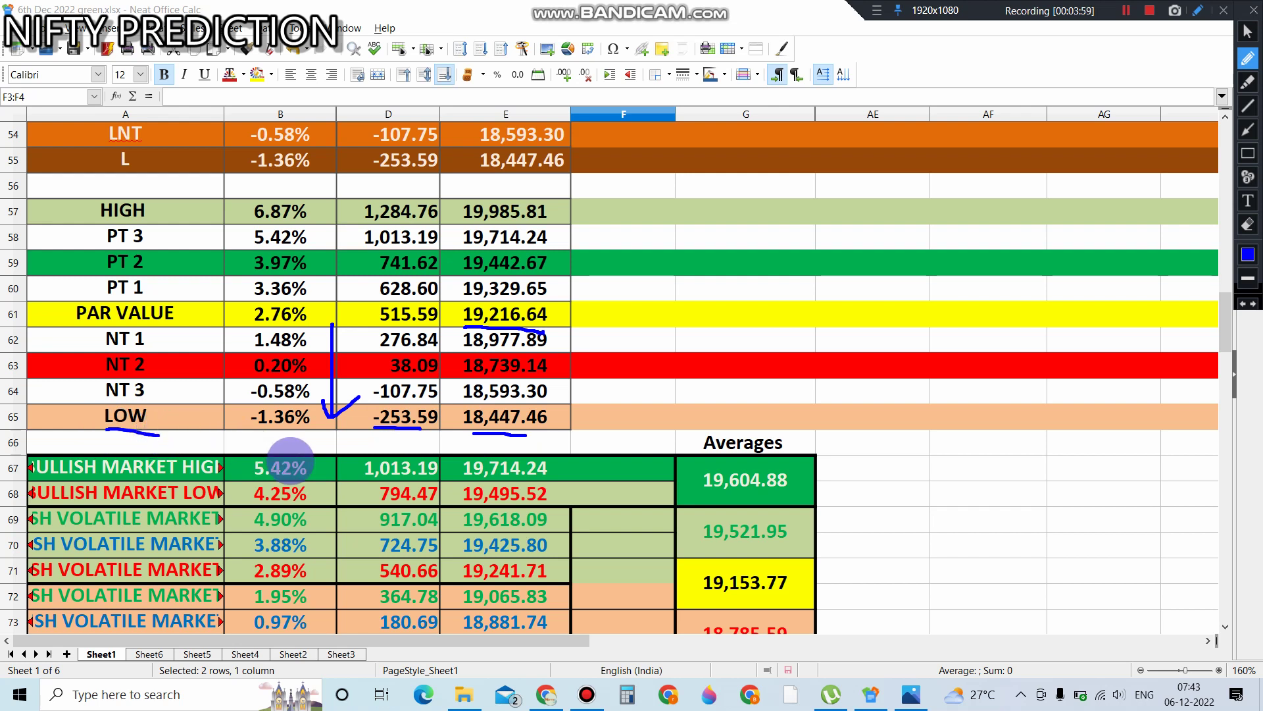
mouse_move(85, 267)
mouse_down()
mouse_move(149, 374)
mouse_move(94, 256)
mouse_up()
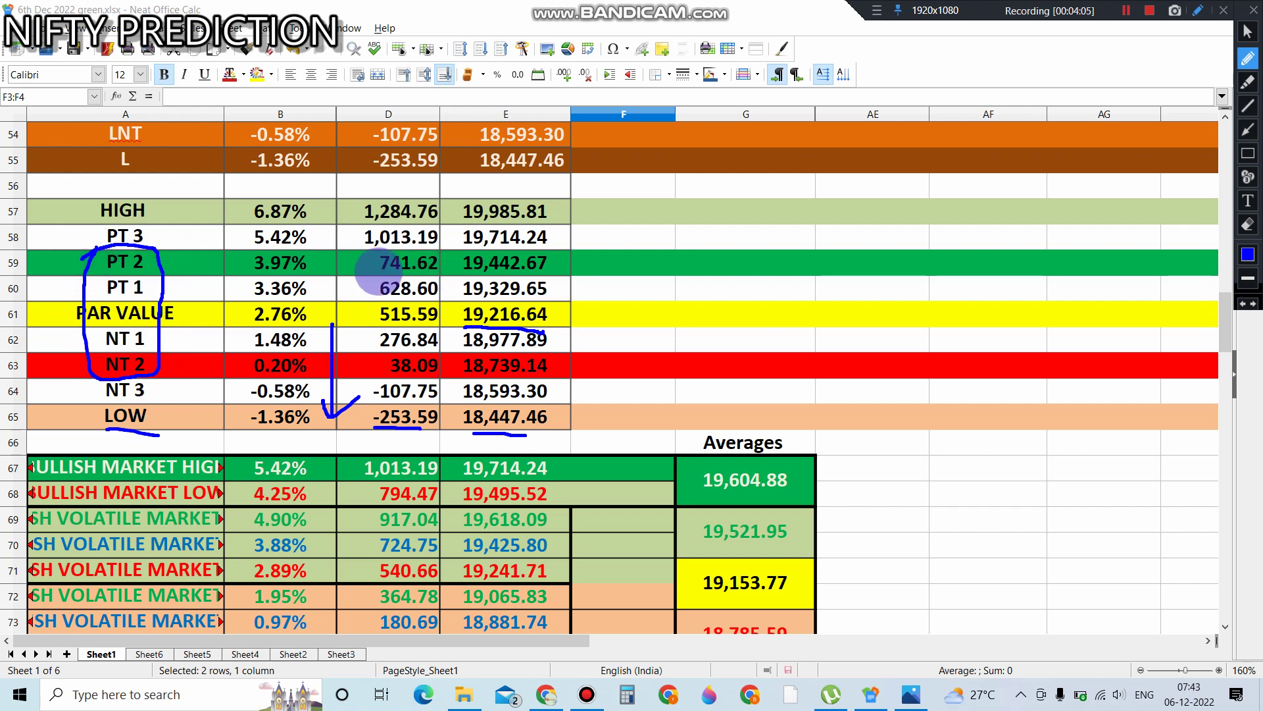
mouse_move(360, 261)
mouse_down()
mouse_move(447, 358)
mouse_move(363, 265)
mouse_up()
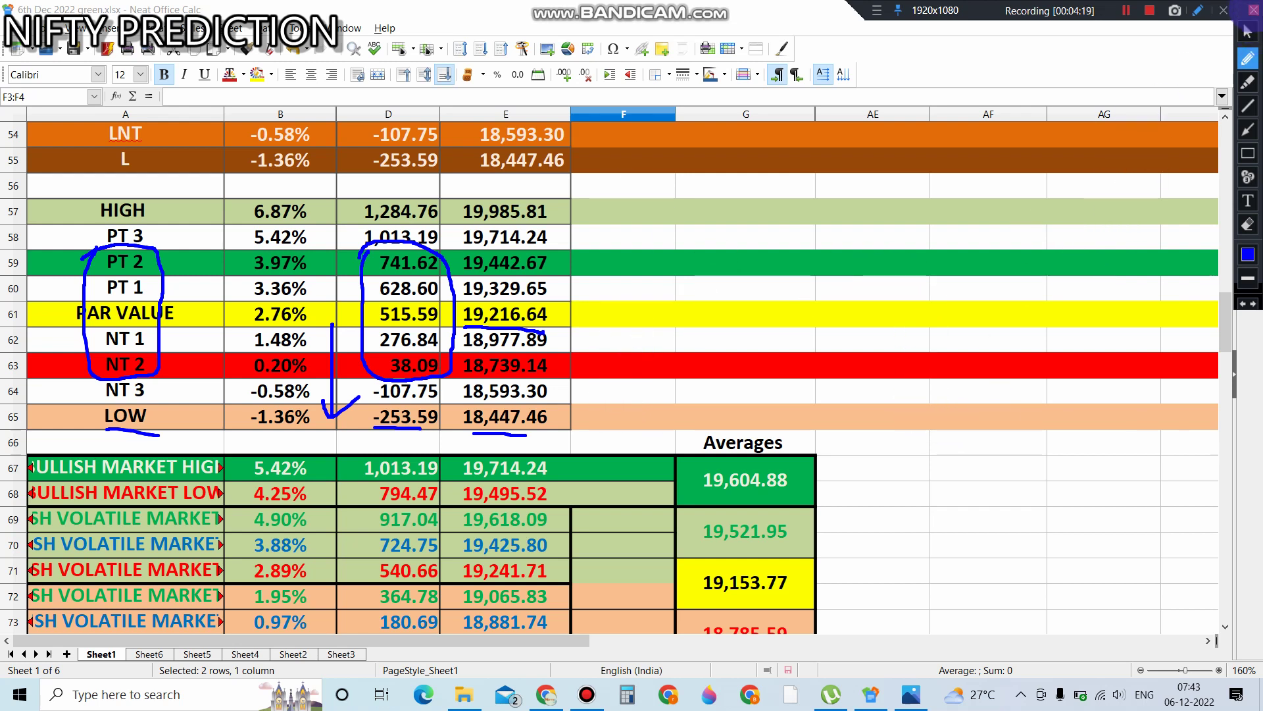
click(1255, 9)
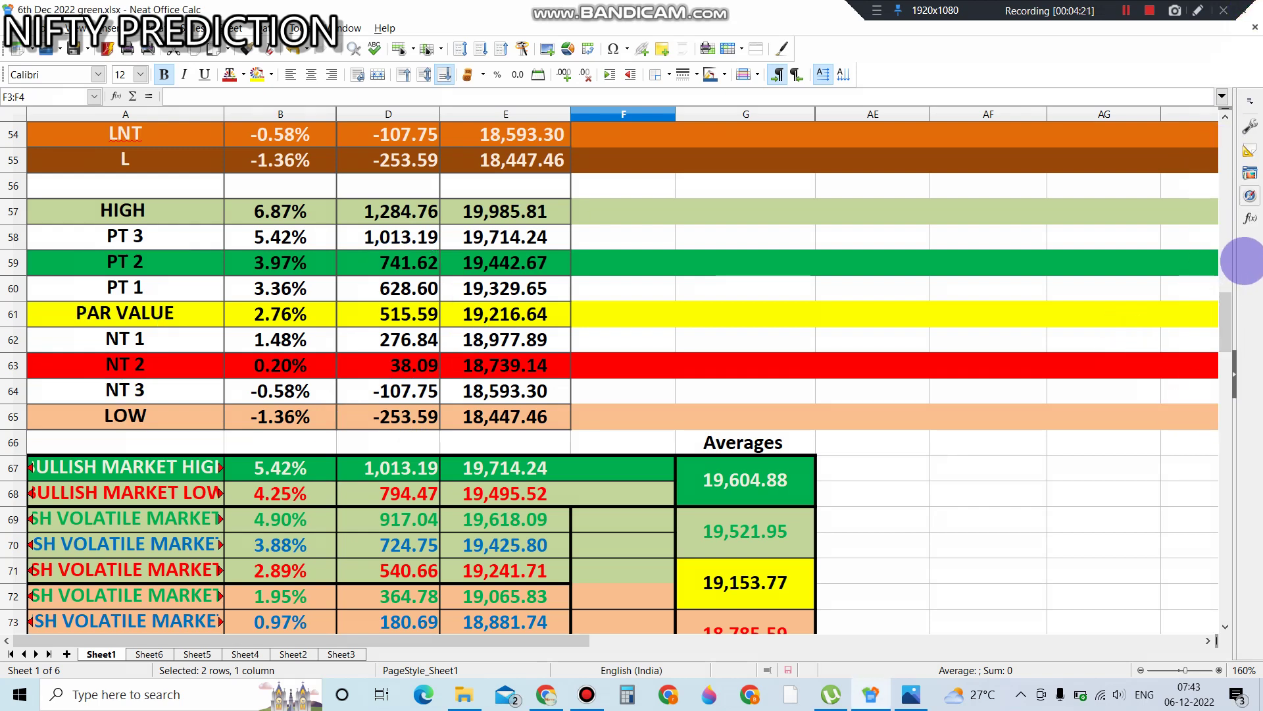
drag(1232, 318, 1239, 198)
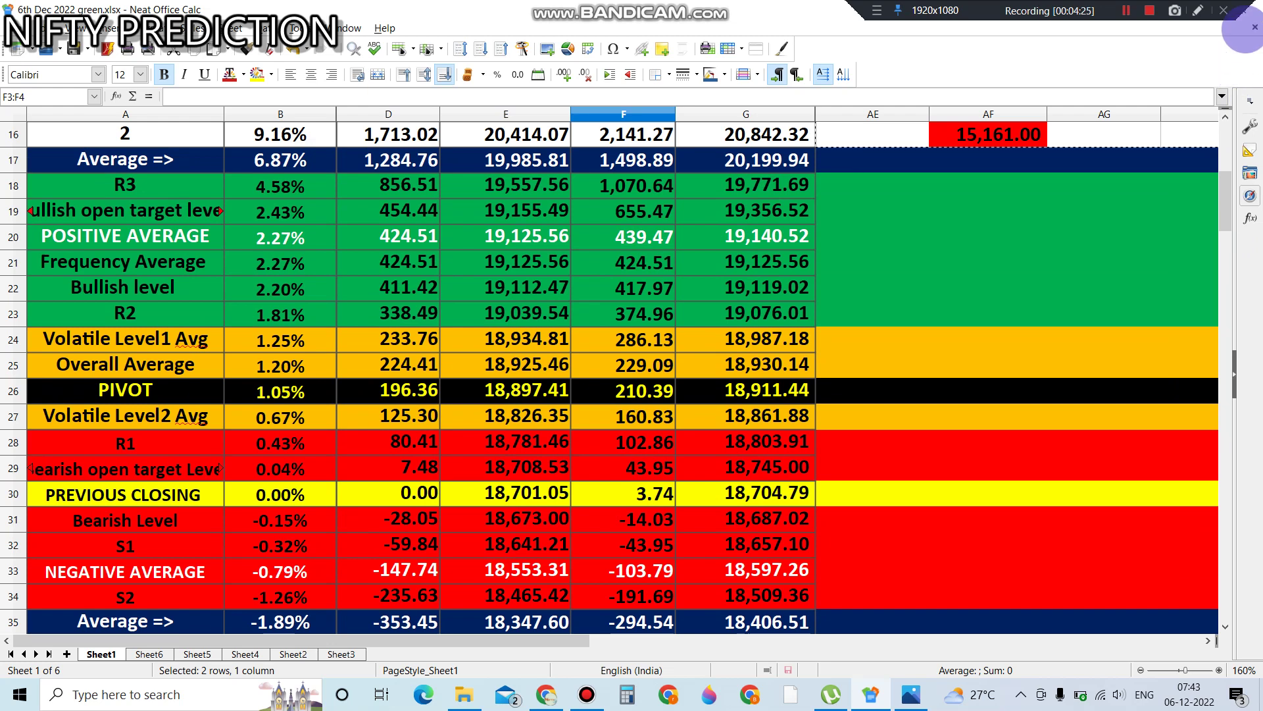
- Underline the Bullish level row's label, 2.20% and 411.42, then clear the marks
click(1199, 11)
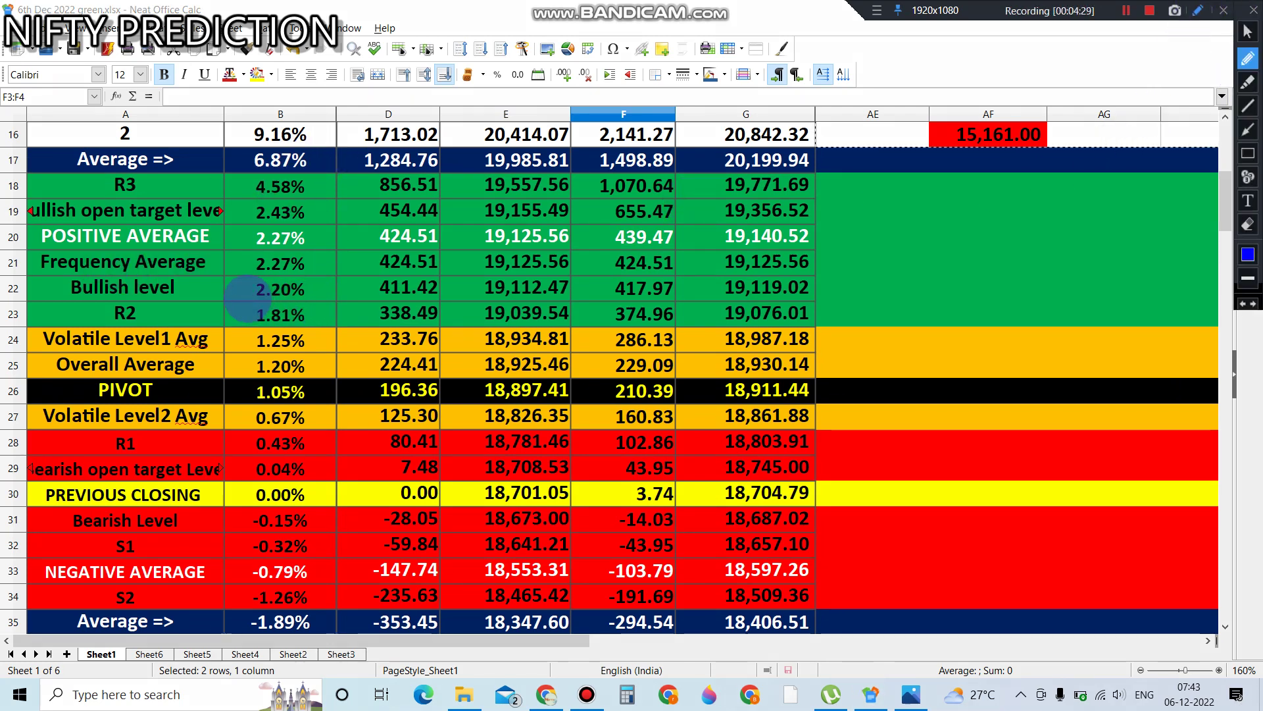
drag(237, 296, 301, 293)
drag(383, 300, 552, 301)
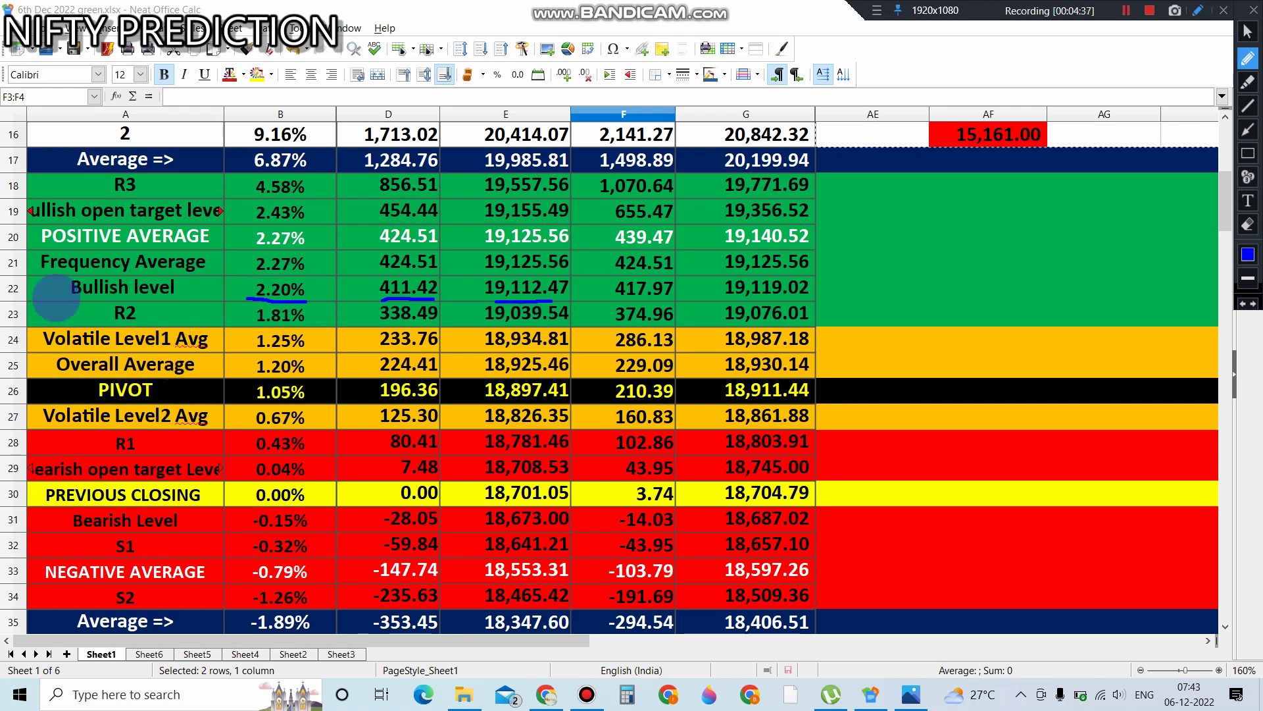
drag(29, 291, 47, 285)
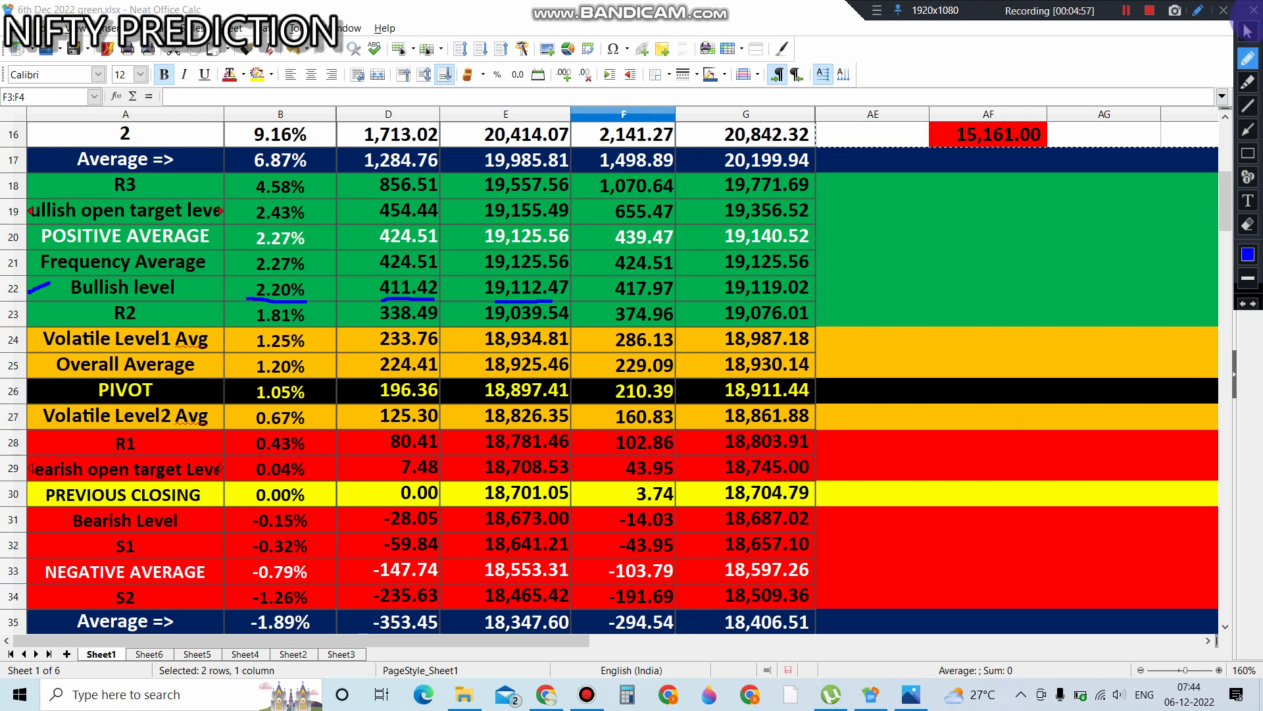
click(1250, 11)
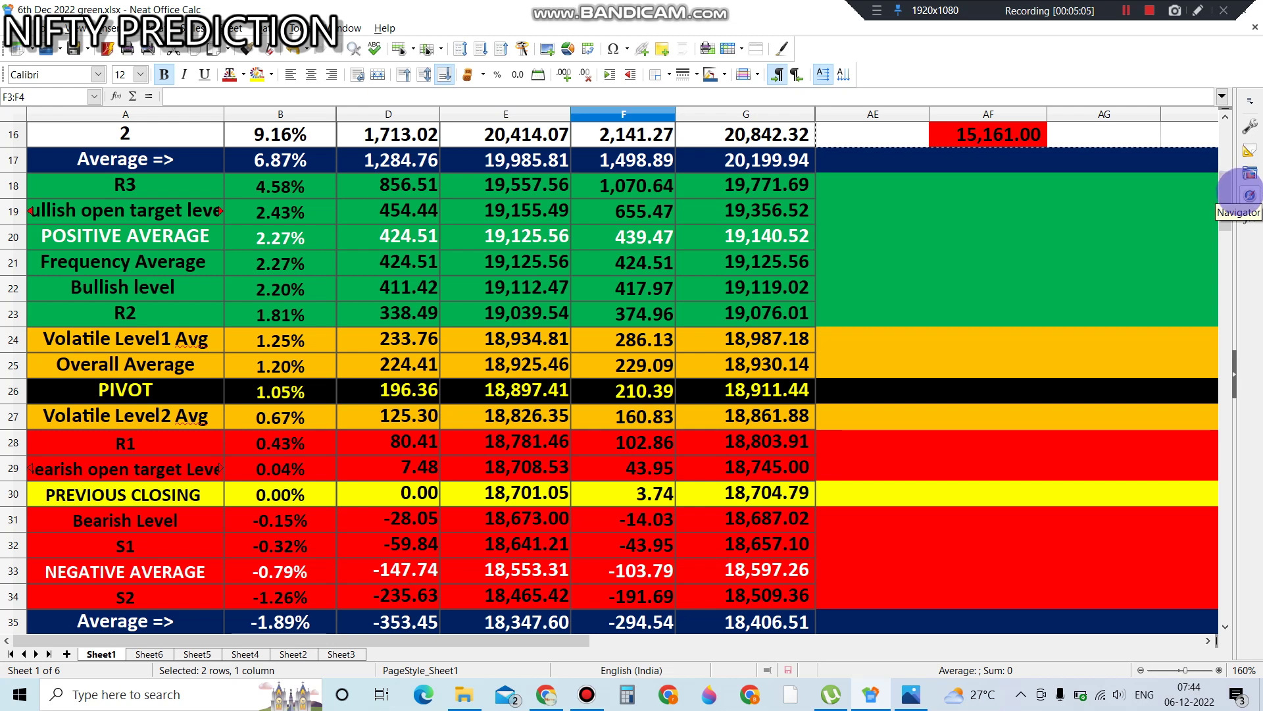
drag(1226, 189, 1246, 484)
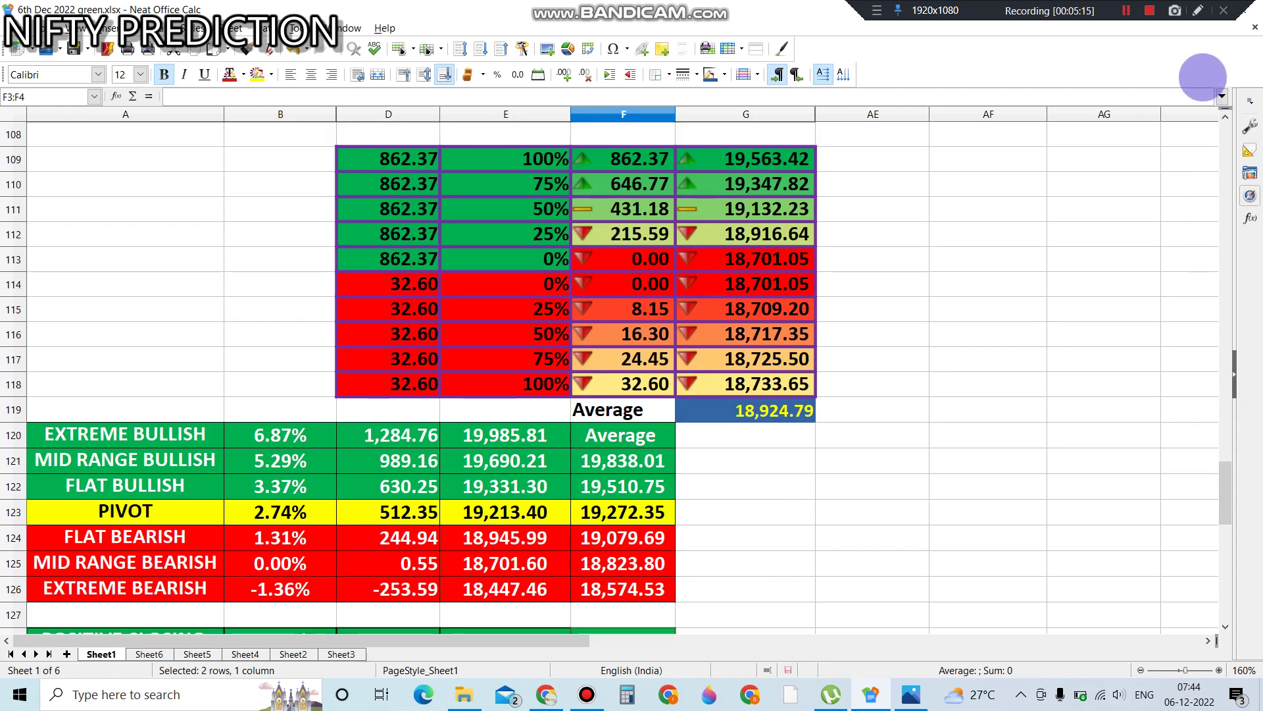
- Underline 18,916.64 and 431.18, arrow down toward 16.30 and 18,725.50, then clear the marks
click(1198, 12)
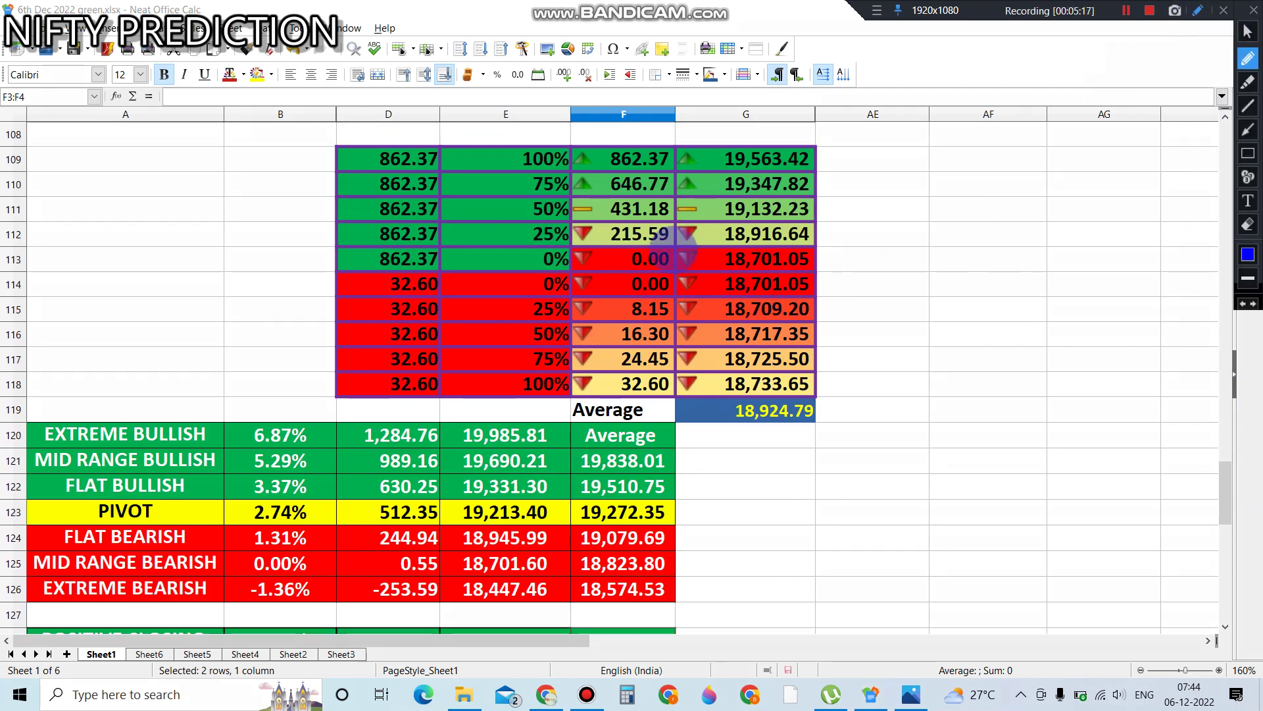
mouse_move(733, 245)
mouse_down()
mouse_move(810, 259)
mouse_move(829, 213)
mouse_move(751, 196)
mouse_move(703, 341)
mouse_up()
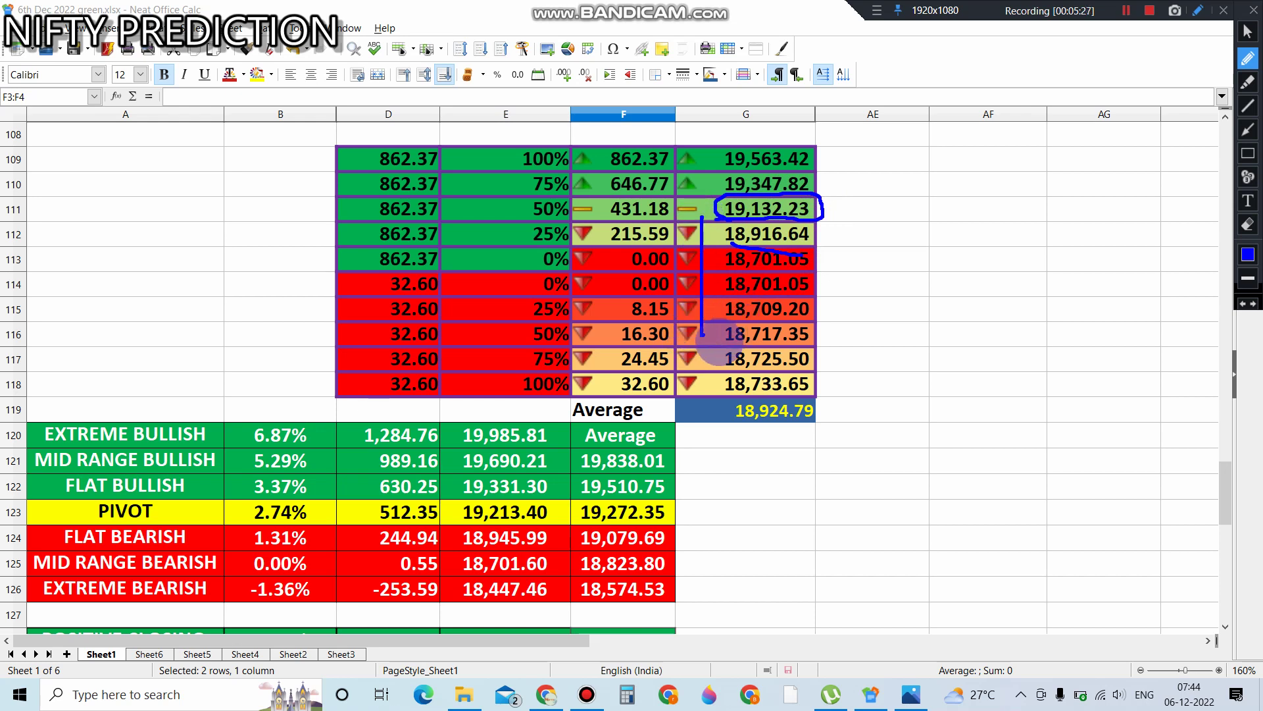
drag(692, 317, 726, 317)
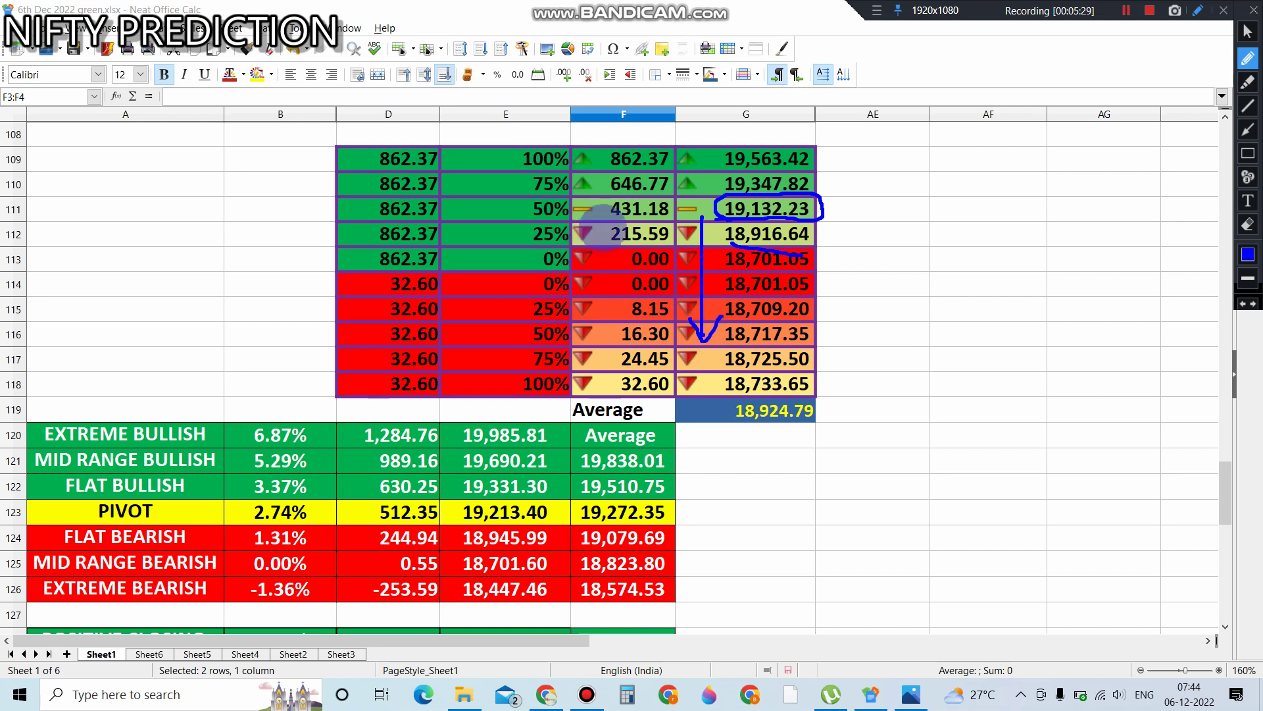
drag(612, 218, 670, 218)
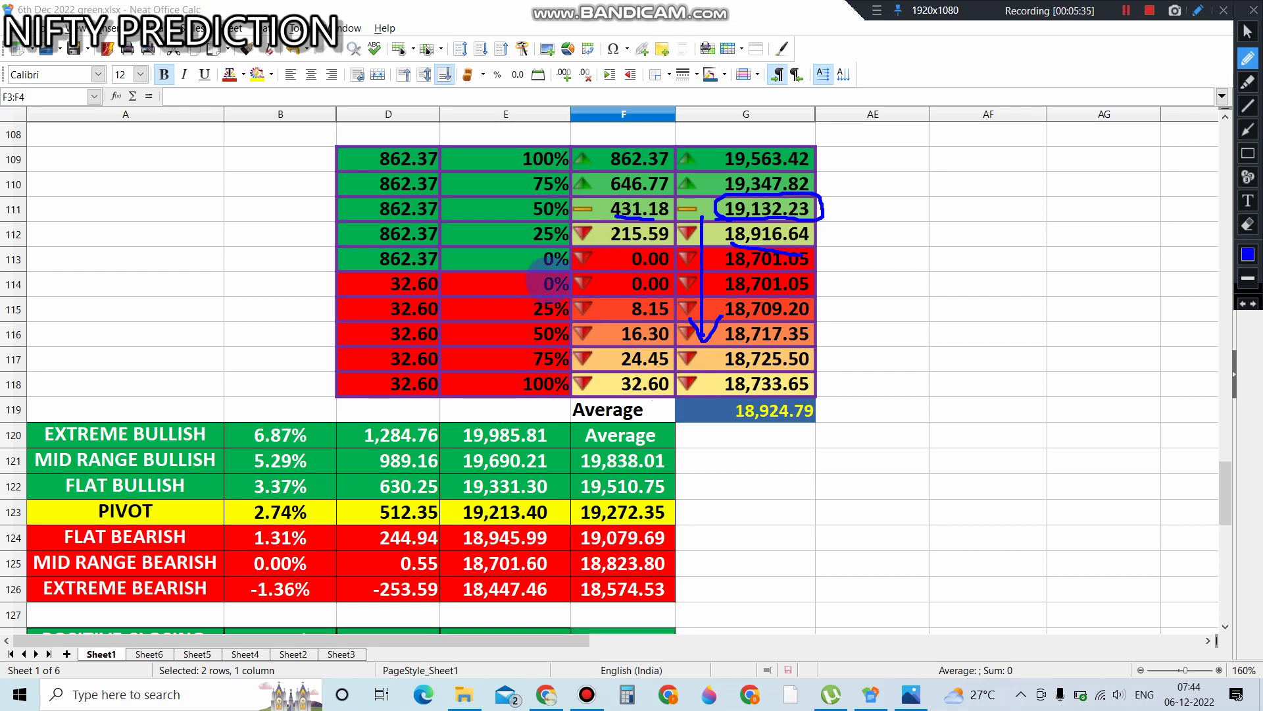
mouse_move(549, 283)
mouse_down()
mouse_move(601, 237)
mouse_move(619, 308)
mouse_up()
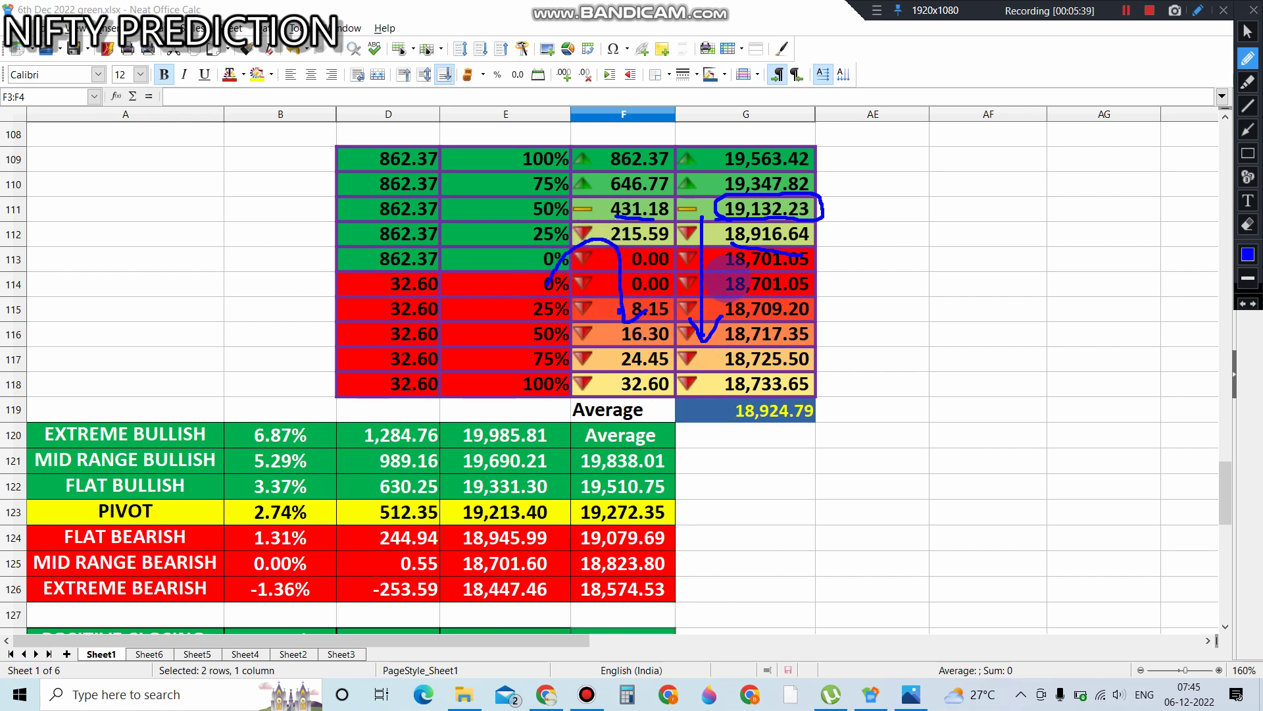
drag(752, 260, 742, 338)
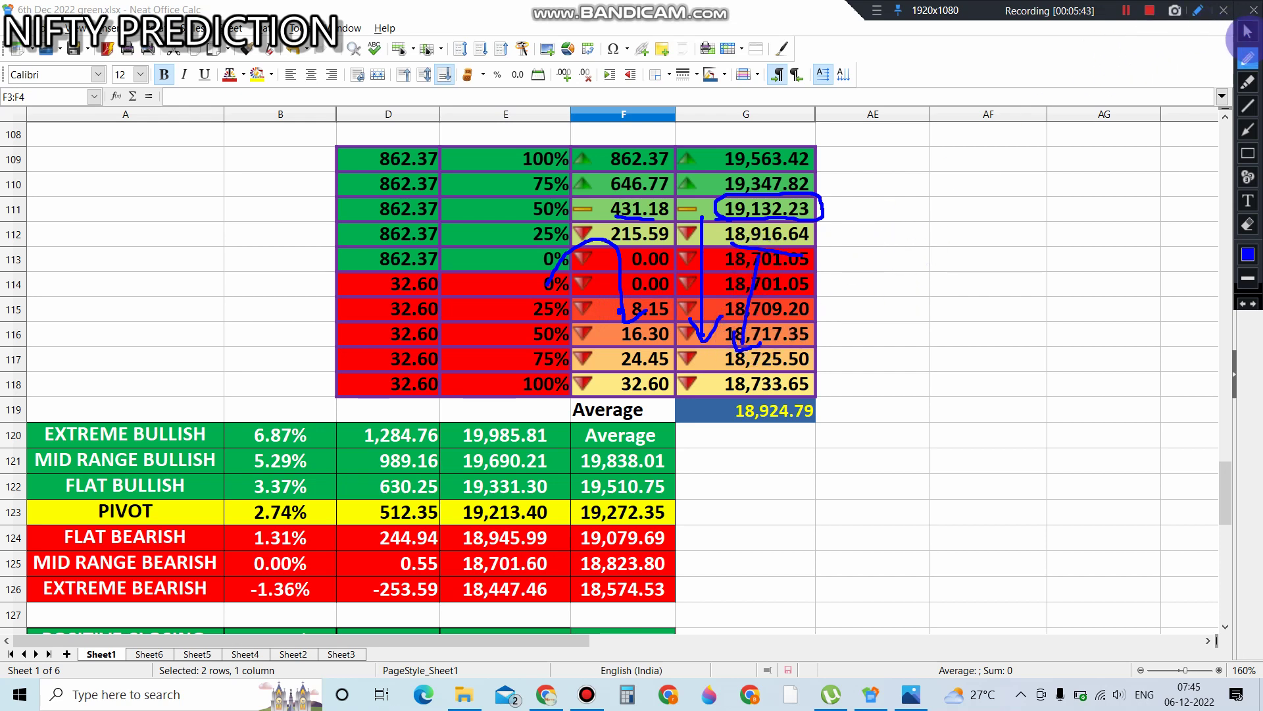
click(1251, 12)
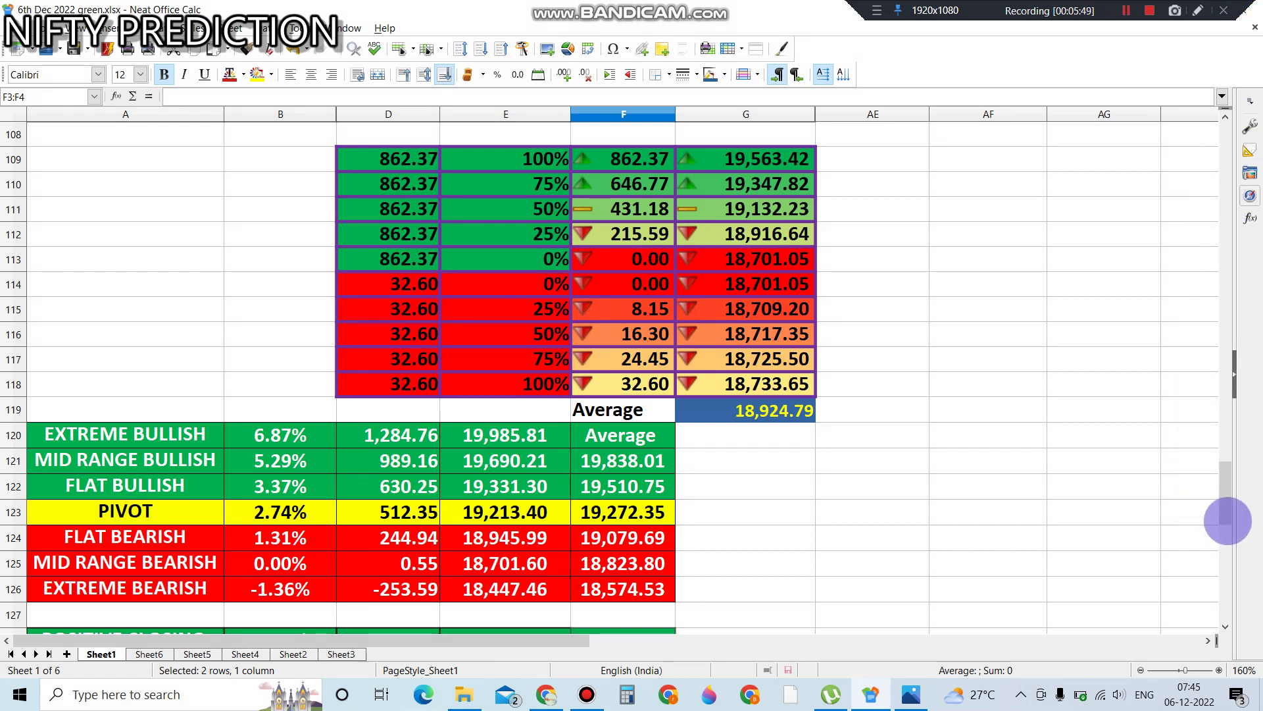
drag(1229, 484, 1246, 192)
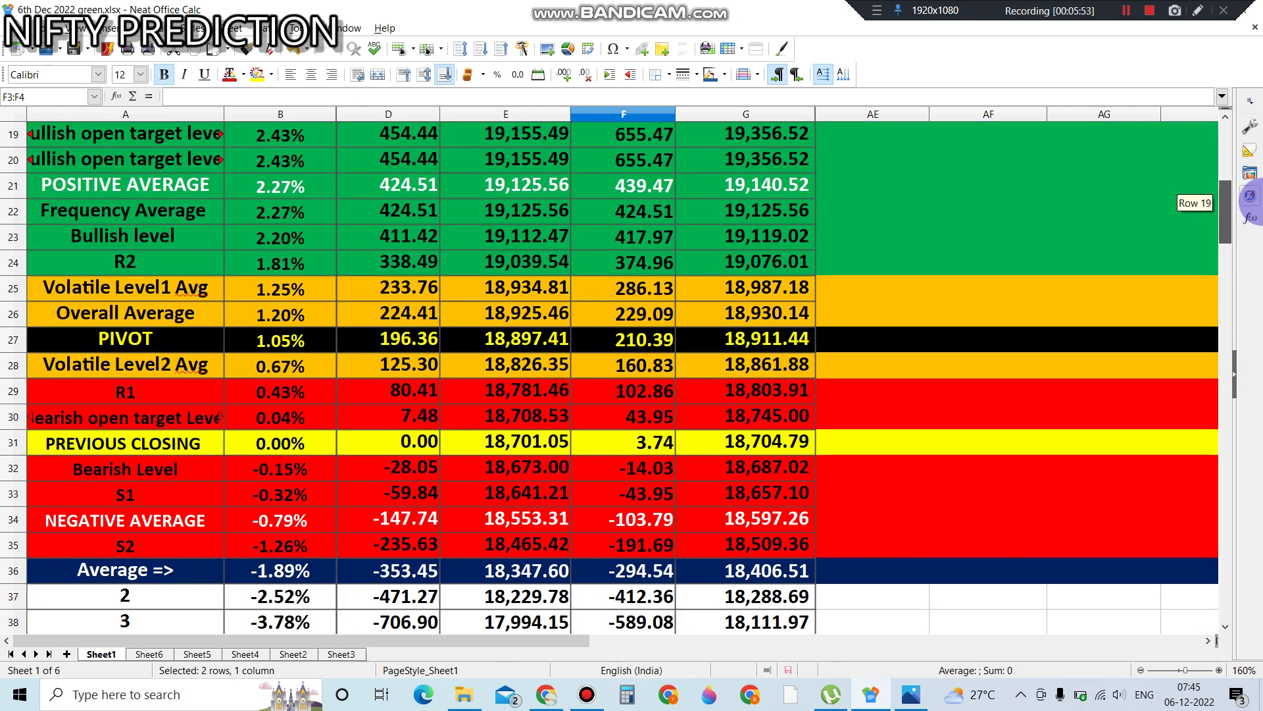